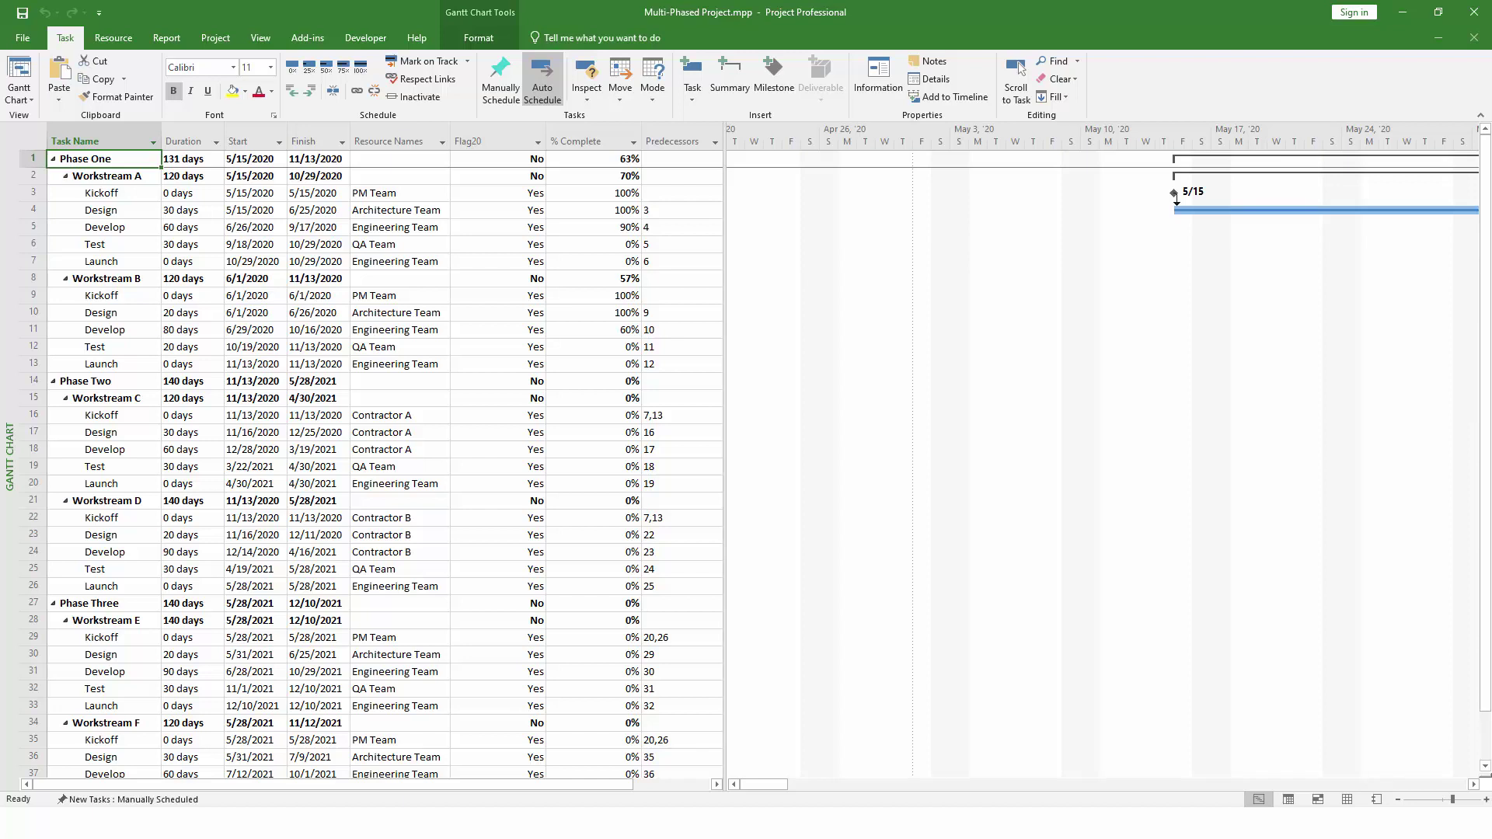
# Step: Select the Flag20 column and launch OnePager Pro from Add-ins to make a new chart
pyautogui.click(489, 141)
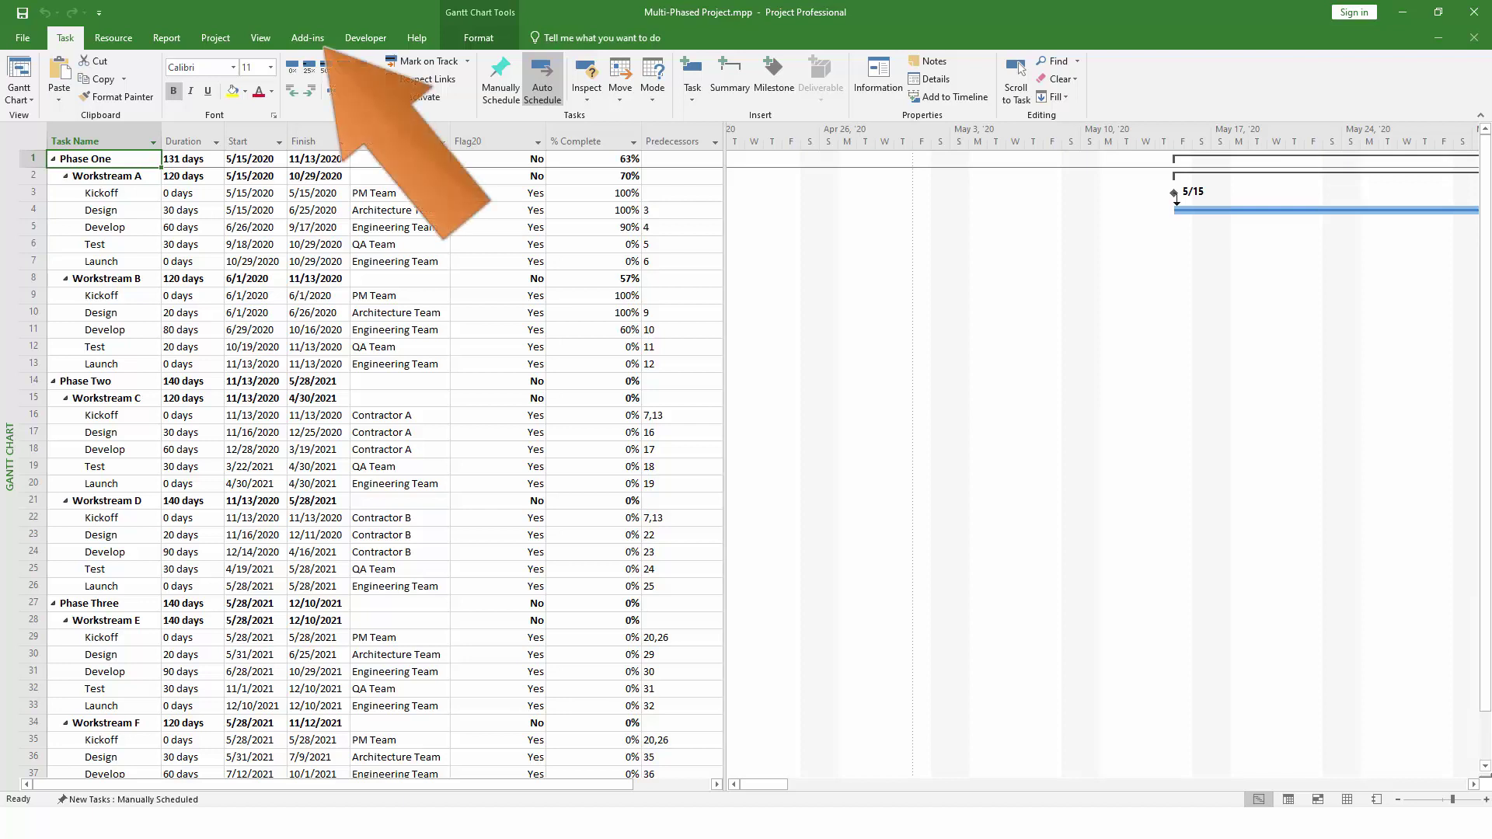
pyautogui.hotkey('alt', 'x')
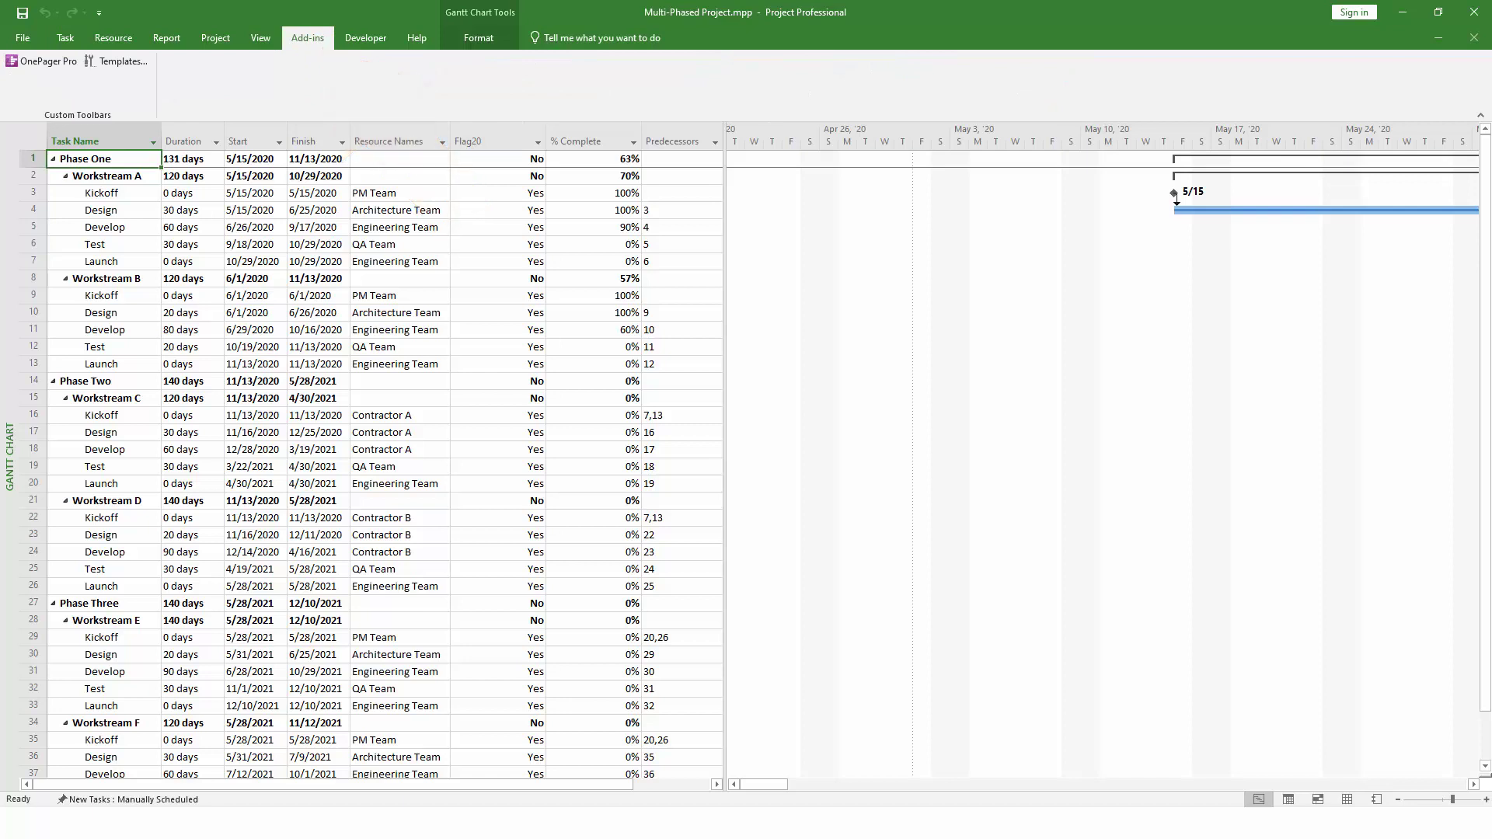
pyautogui.click(42, 61)
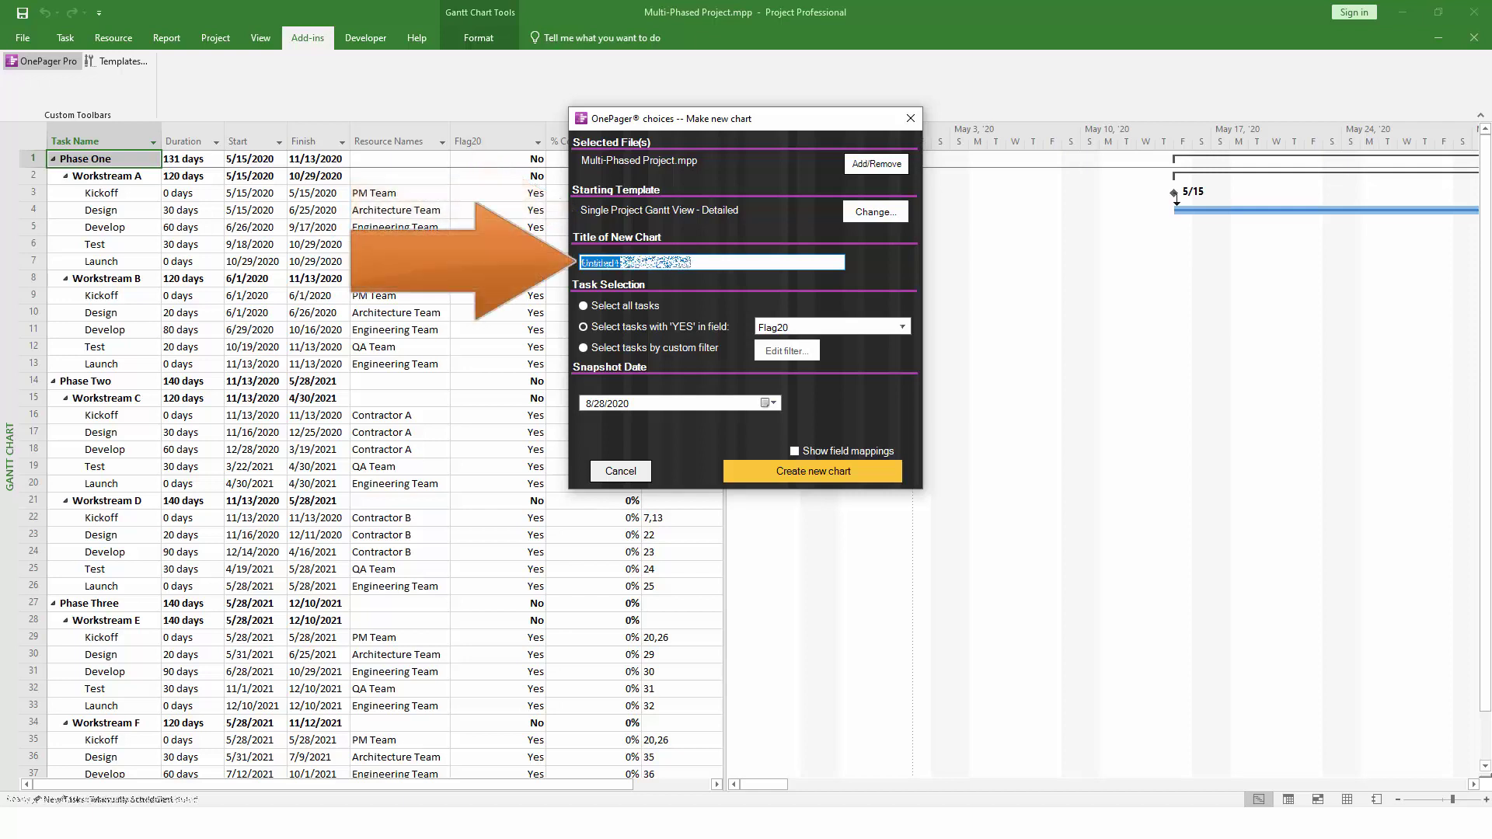
# Step: Enter 'Example OnePager Chart' as the new chart's title
pyautogui.write('Example OnePager Chart')
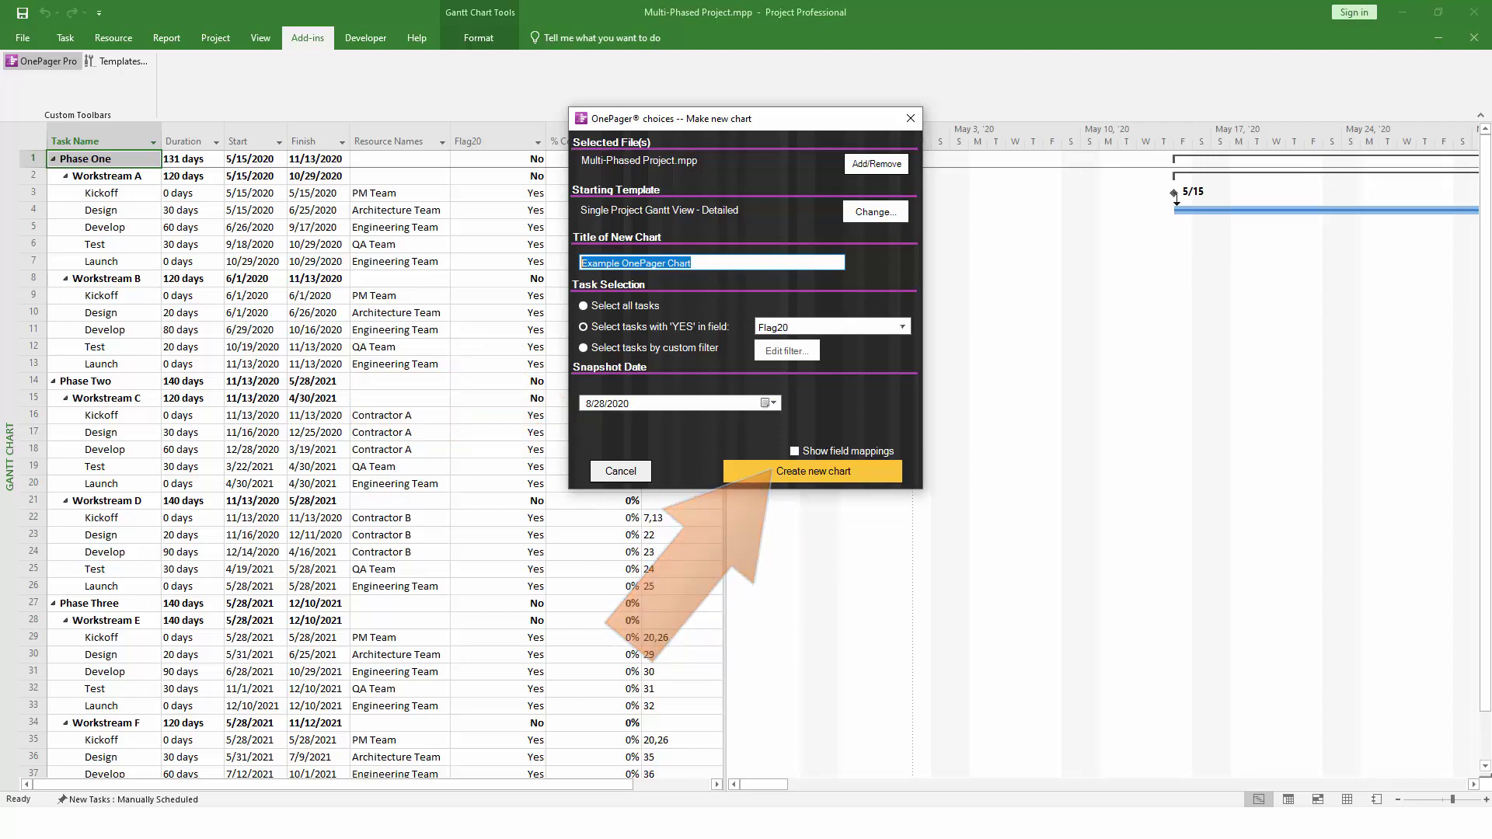
# Step: Confirm Create new chart to generate the Example OnePager Chart
pyautogui.press('Return')
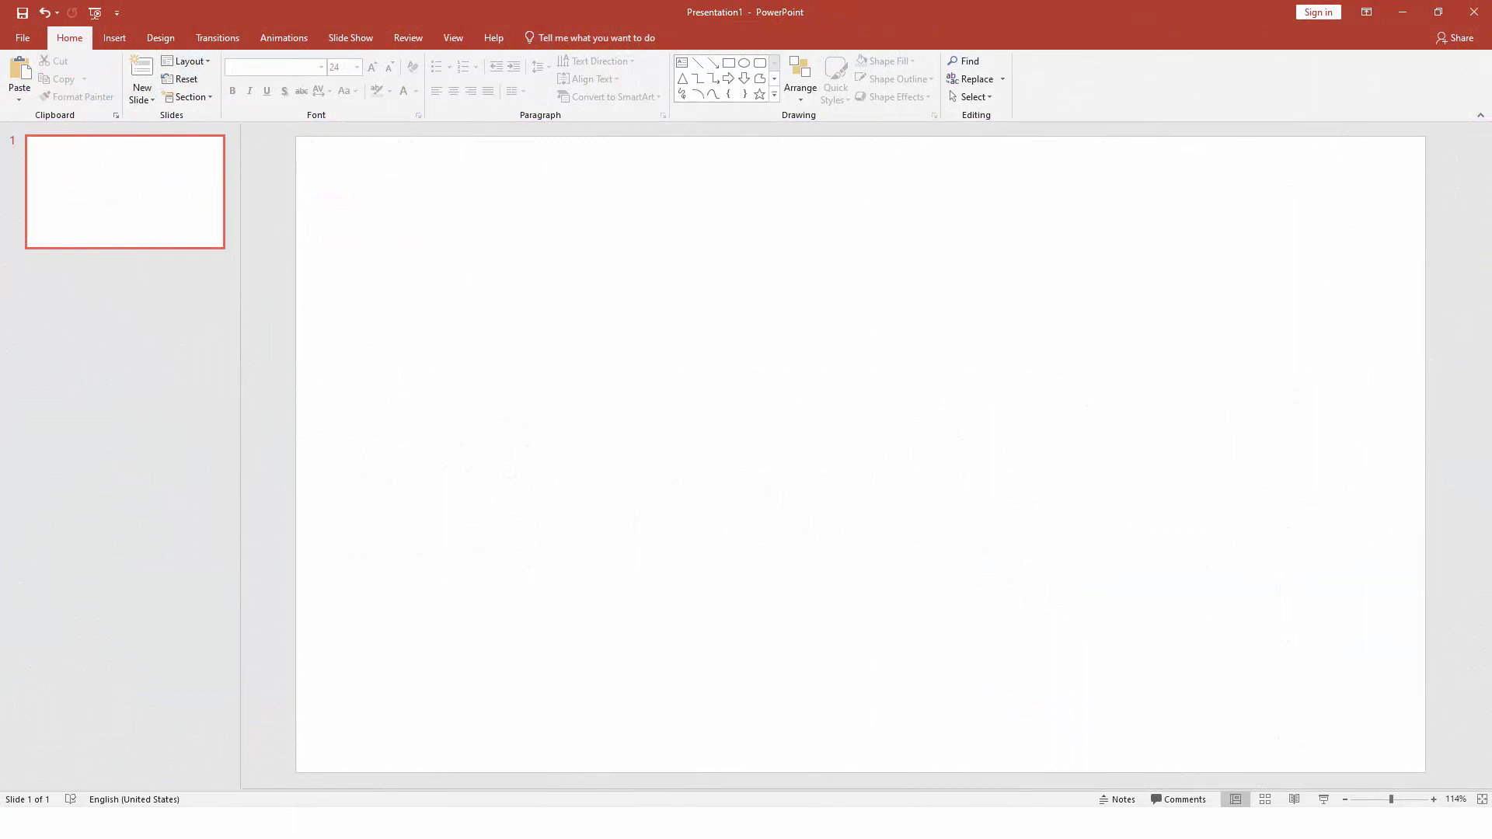
# Step: Paste the copied OnePager chart picture onto the blank slide with Ctrl+V
pyautogui.hotkey('ctrl', 'v')
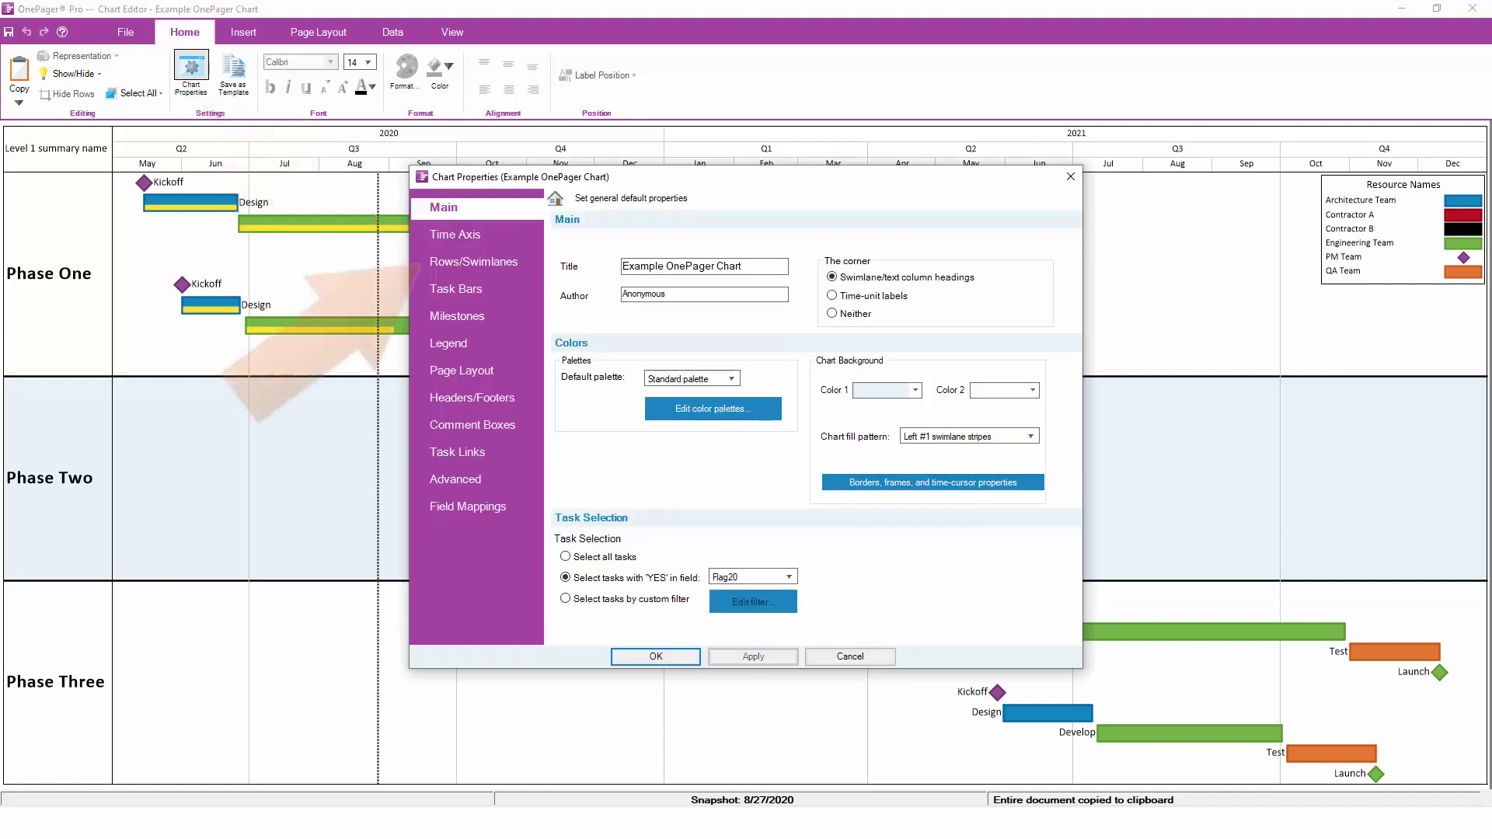
# Step: On the Rows/Swimlanes page, group swimlanes by Resource Names and apply
pyautogui.click(478, 262)
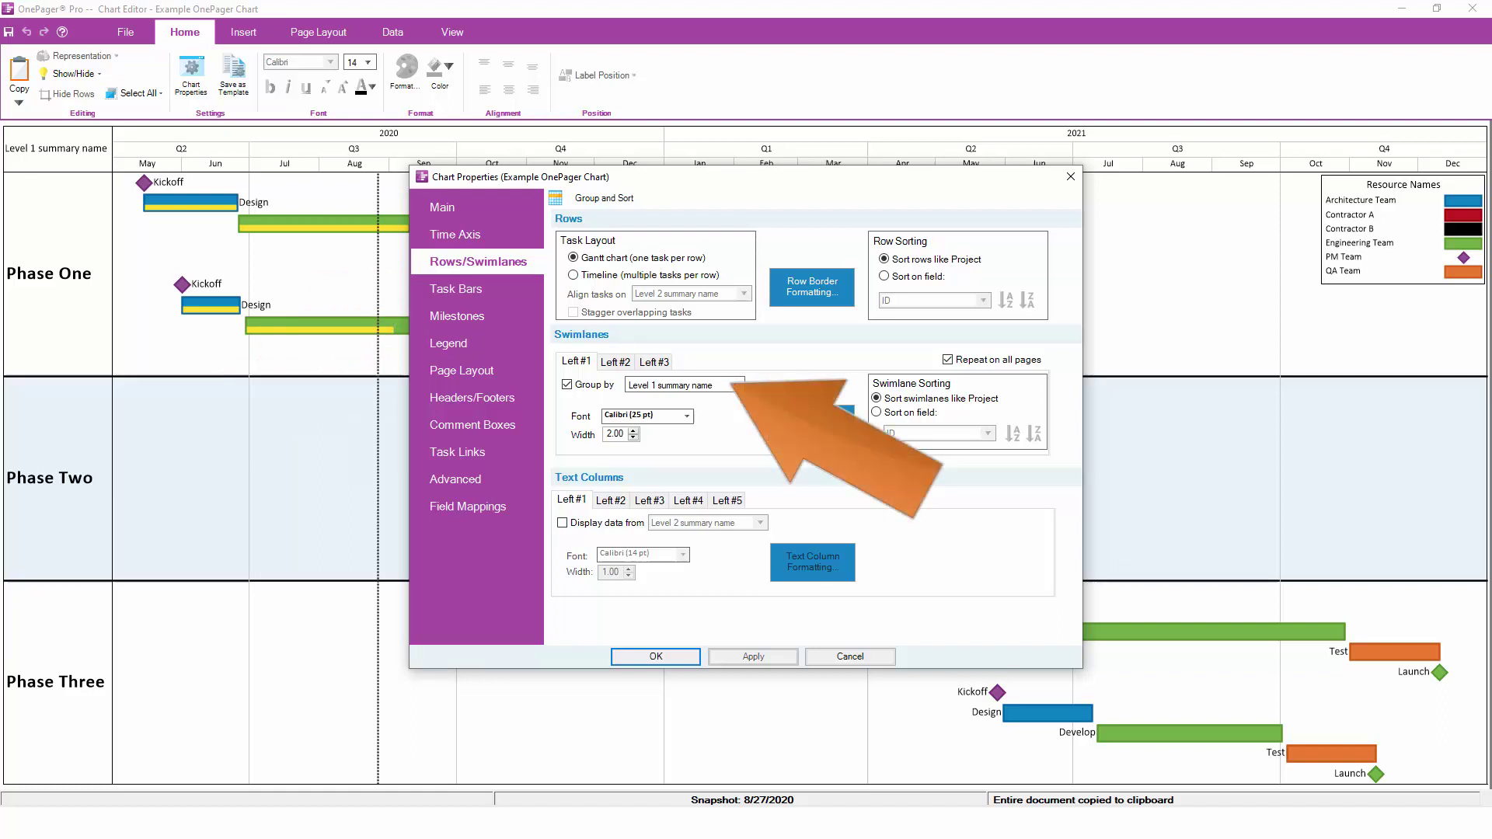
pyautogui.click(679, 384)
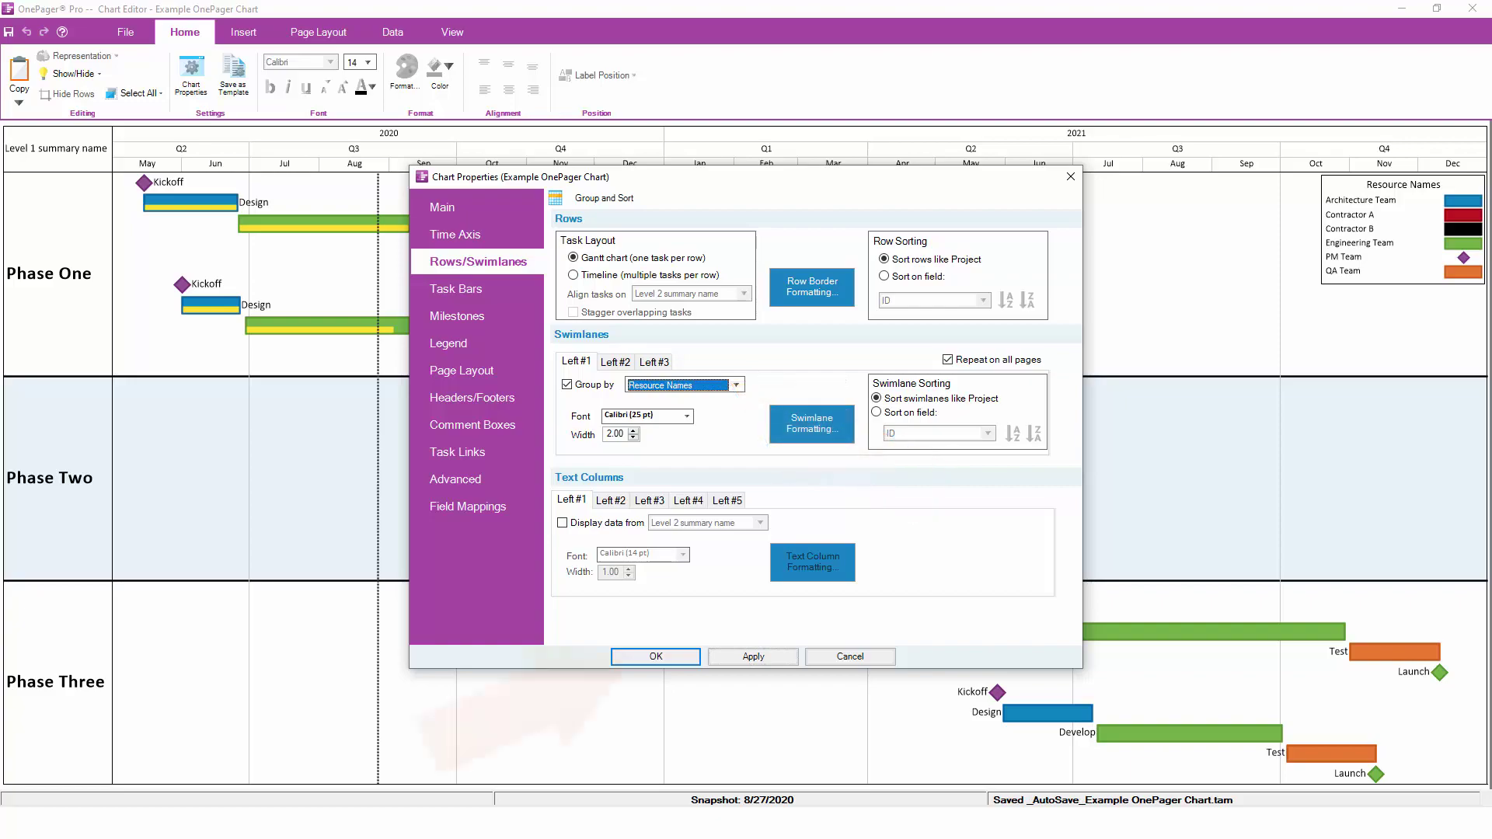
pyautogui.press('Return')
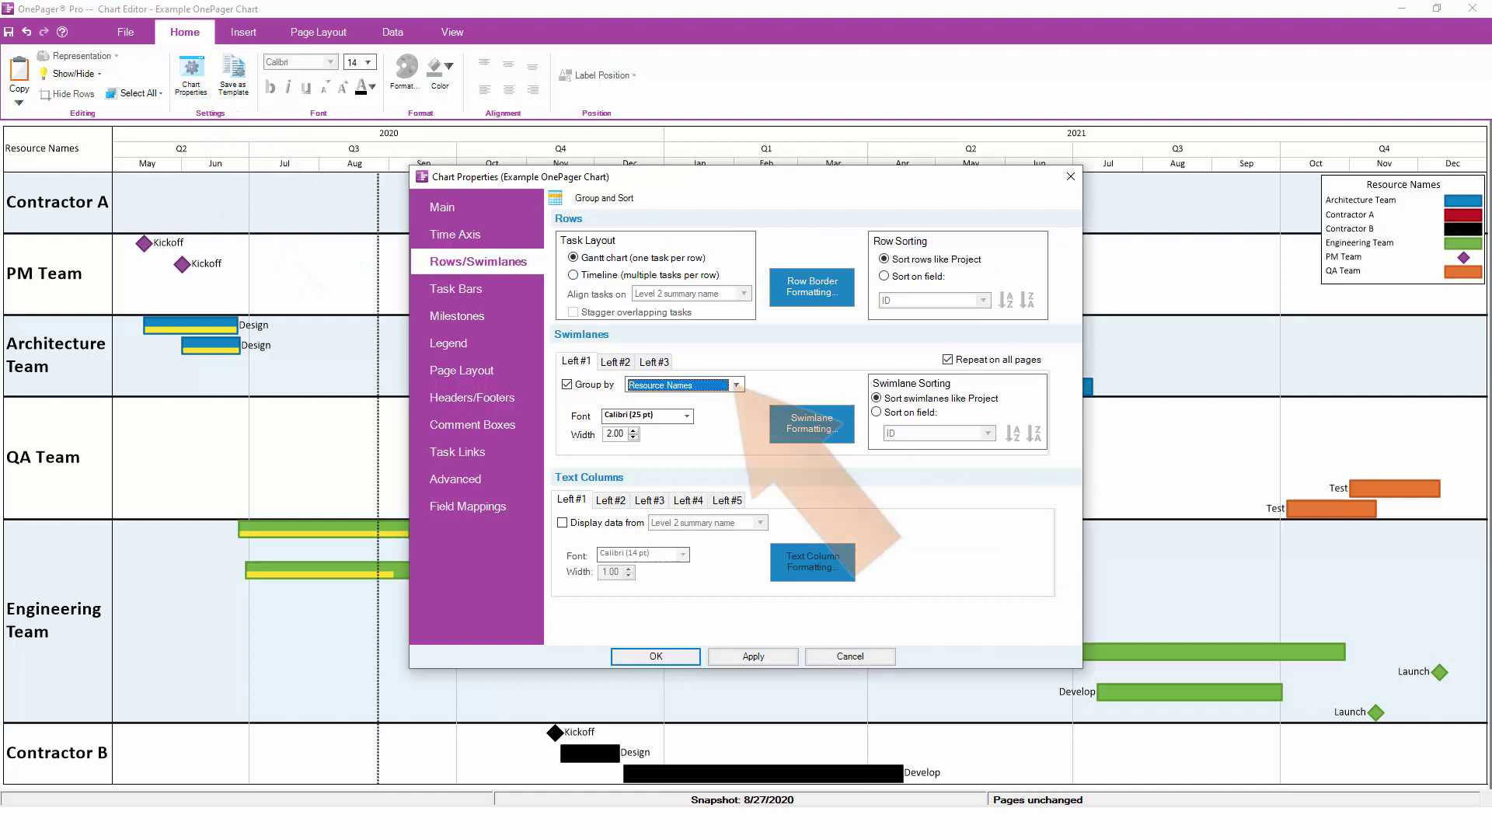
# Step: Group Left #1 by Level 1 summary name and enable Left #2 grouping by Level 2 summary name
pyautogui.press('Up')
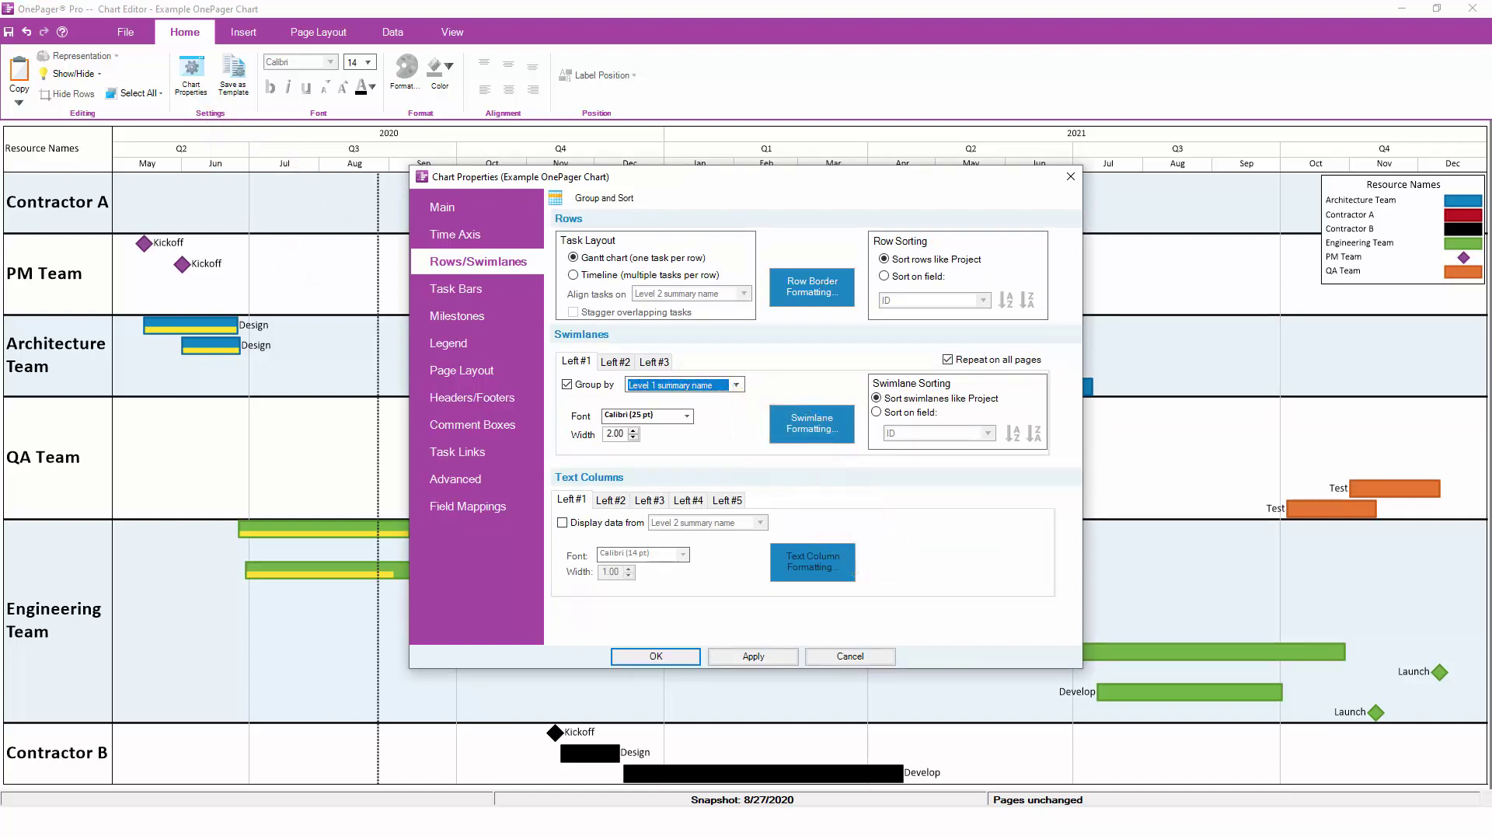
pyautogui.click(614, 361)
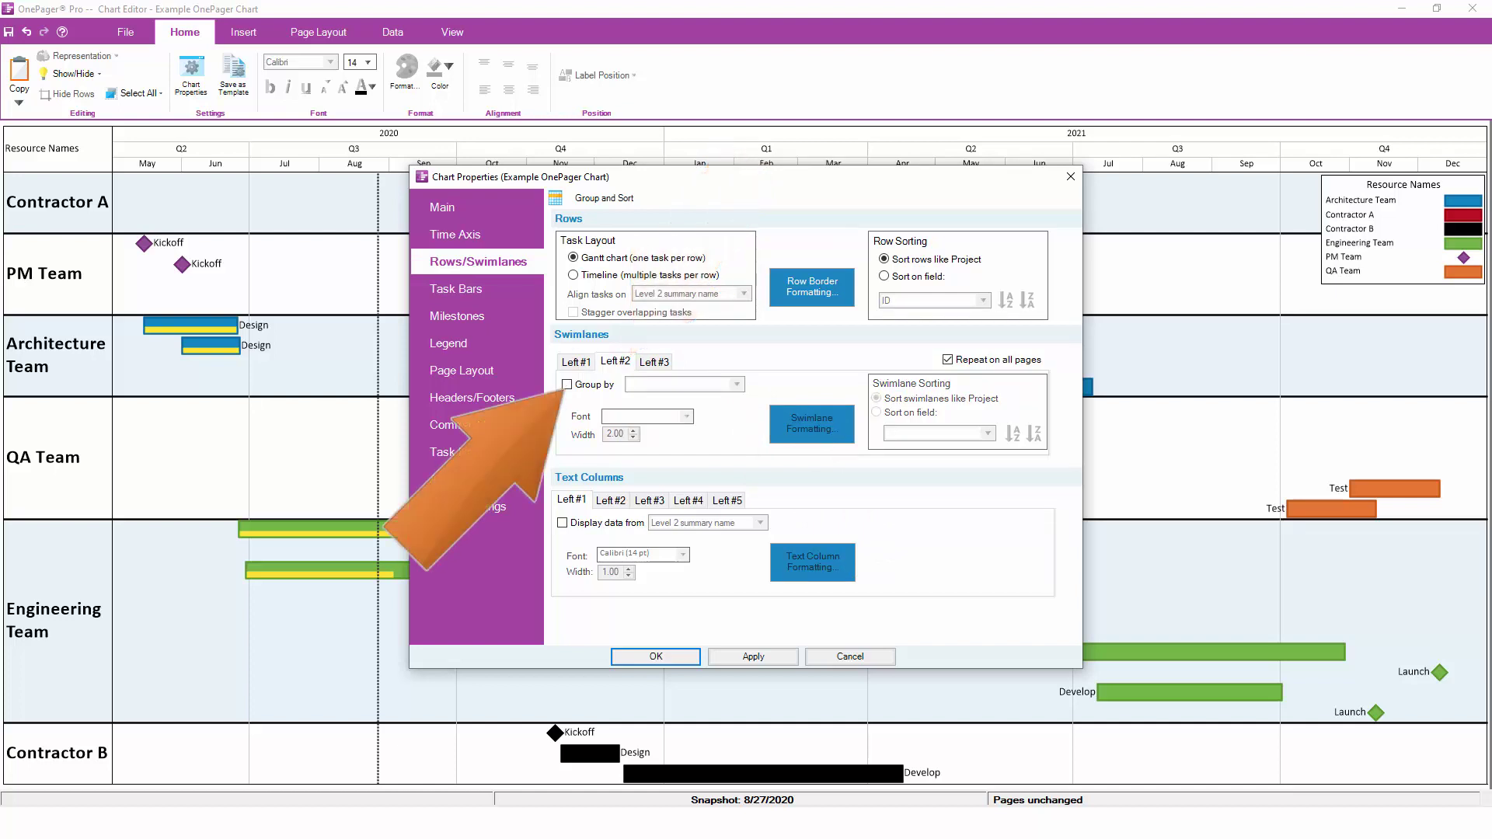
pyautogui.click(566, 384)
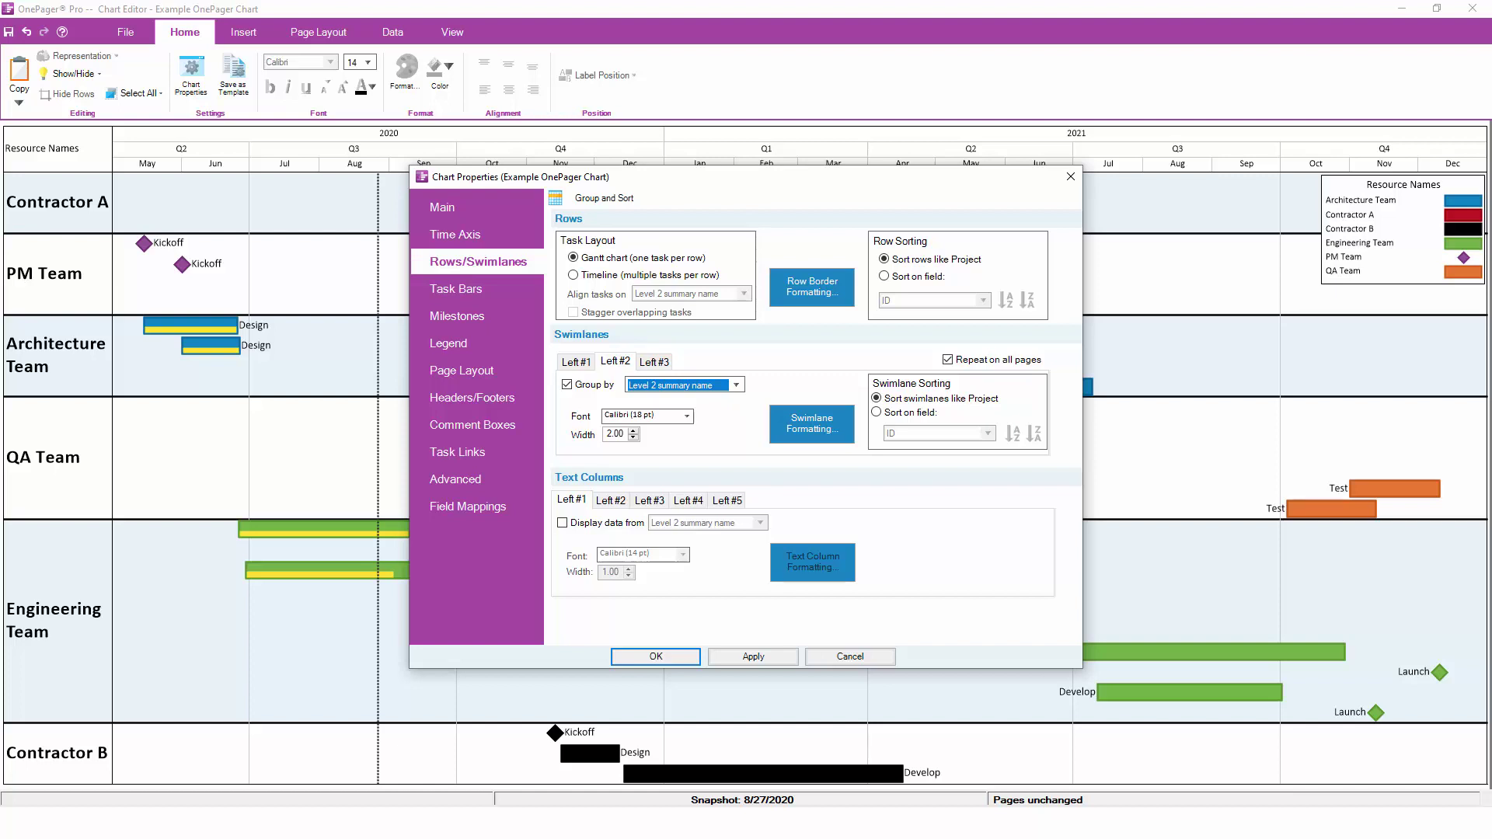
# Step: Apply the Phase and Workstream A–F grouping to the chart, then reopen Chart Properties
pyautogui.click(656, 657)
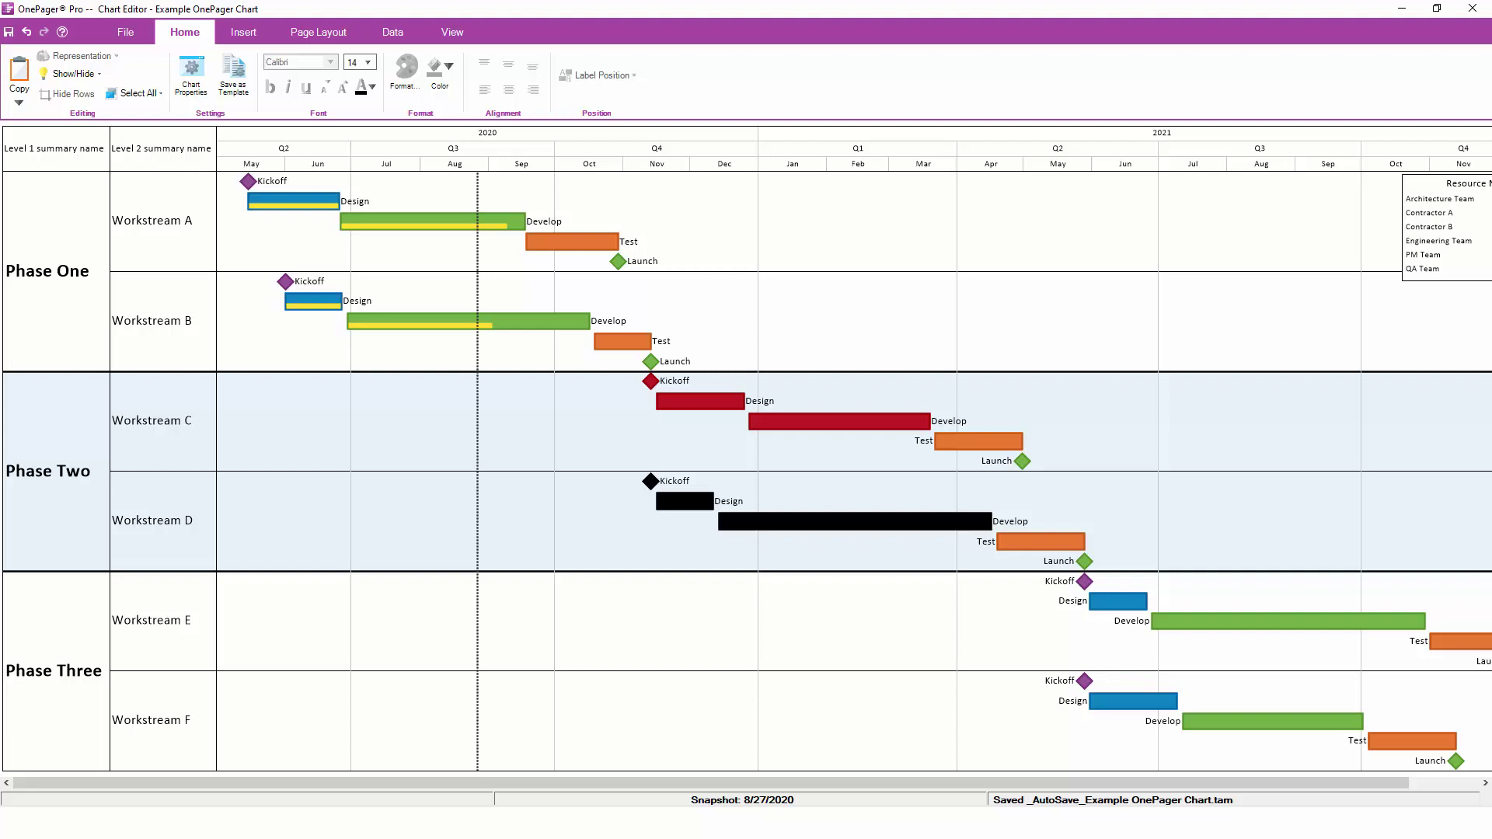
pyautogui.click(190, 73)
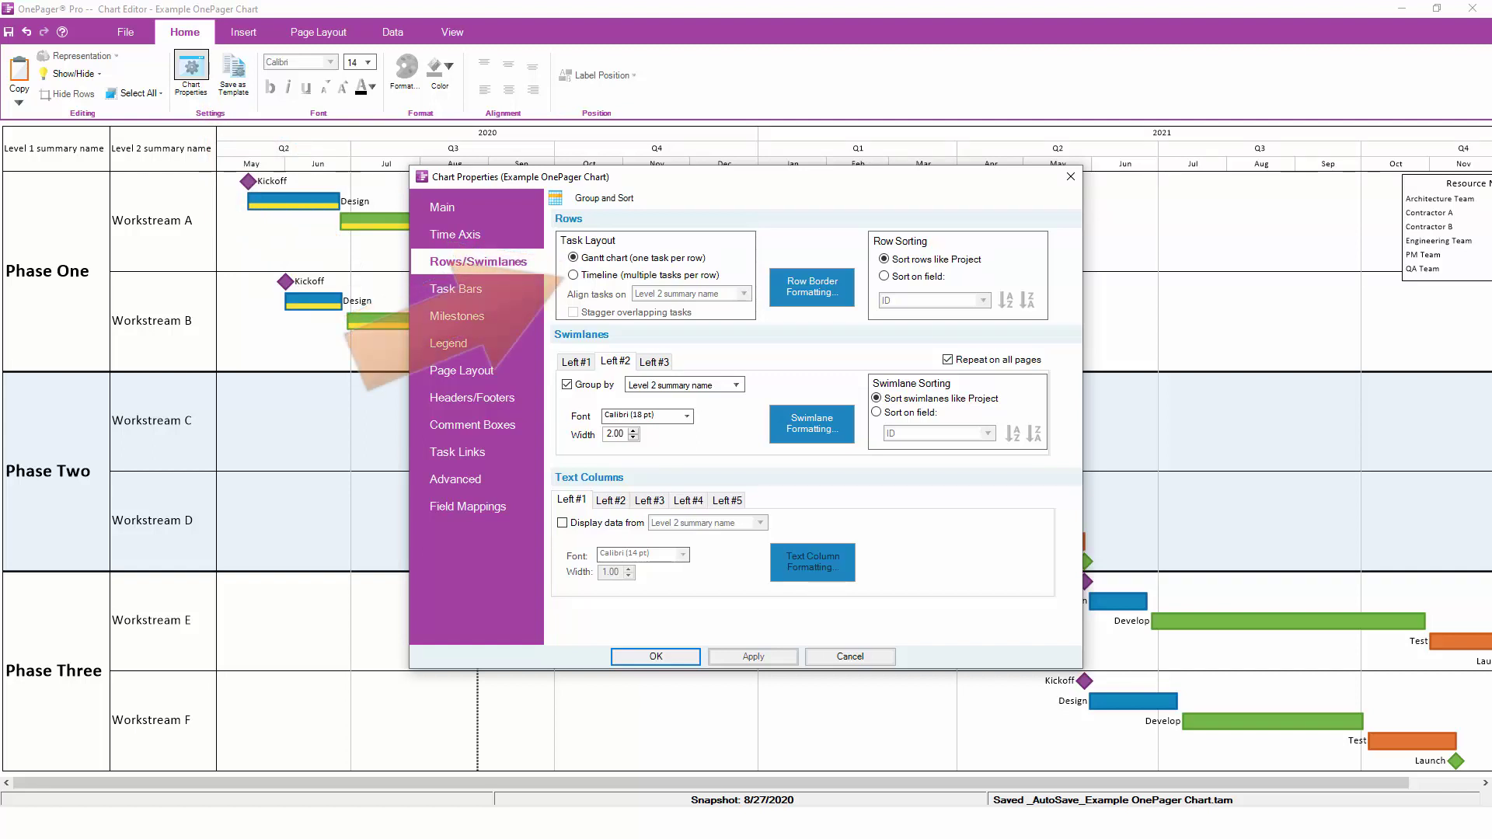
# Step: Switch rows to Timeline layout so several tasks share one row
pyautogui.click(574, 275)
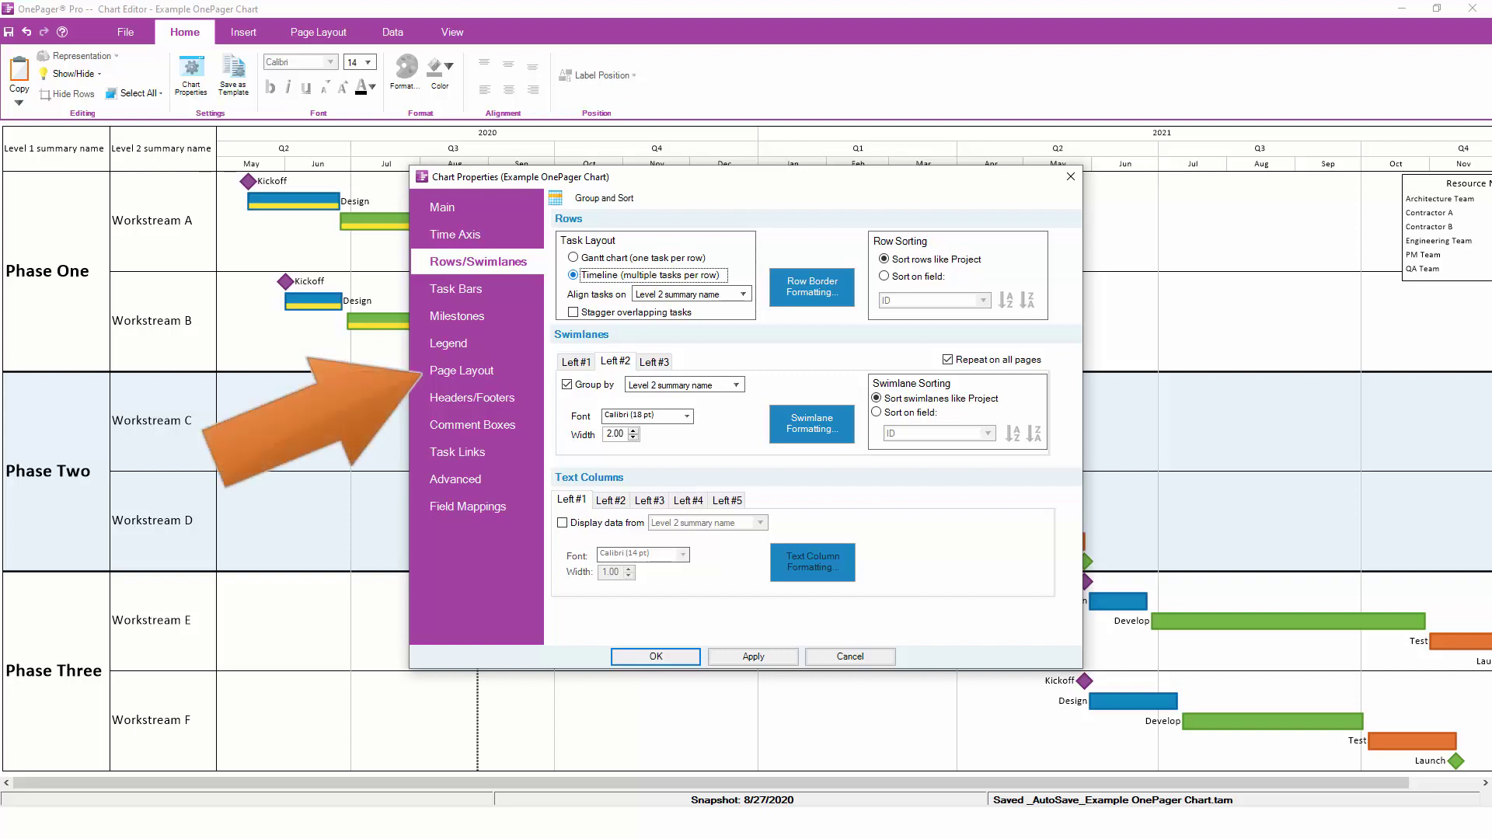
# Step: On the Page Layout page, raise the automatic row height from 0.375 to 0.750
pyautogui.click(465, 370)
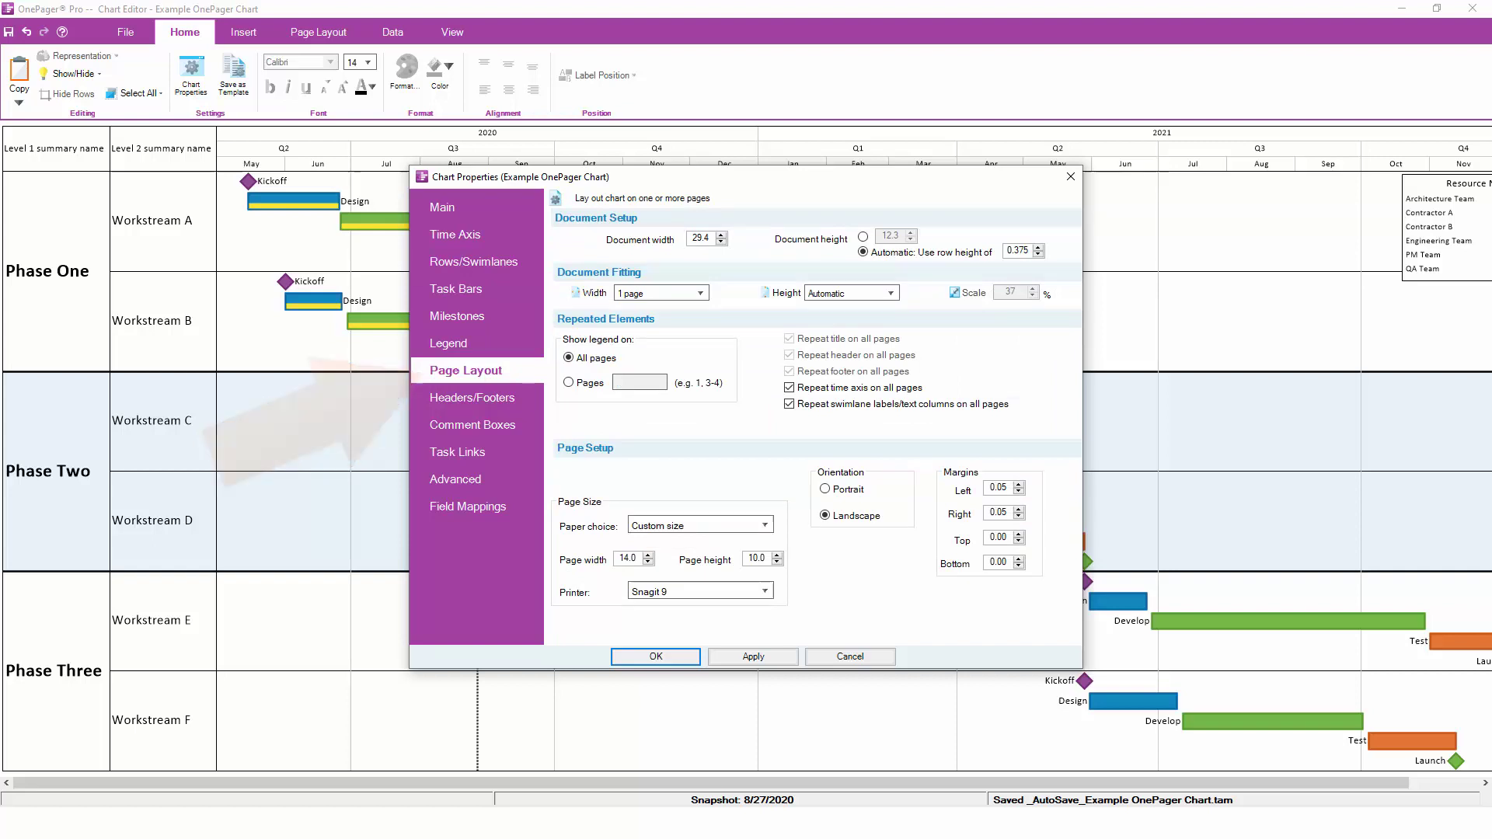
pyautogui.press('Up')
pyautogui.press('Up')
pyautogui.press('Up')
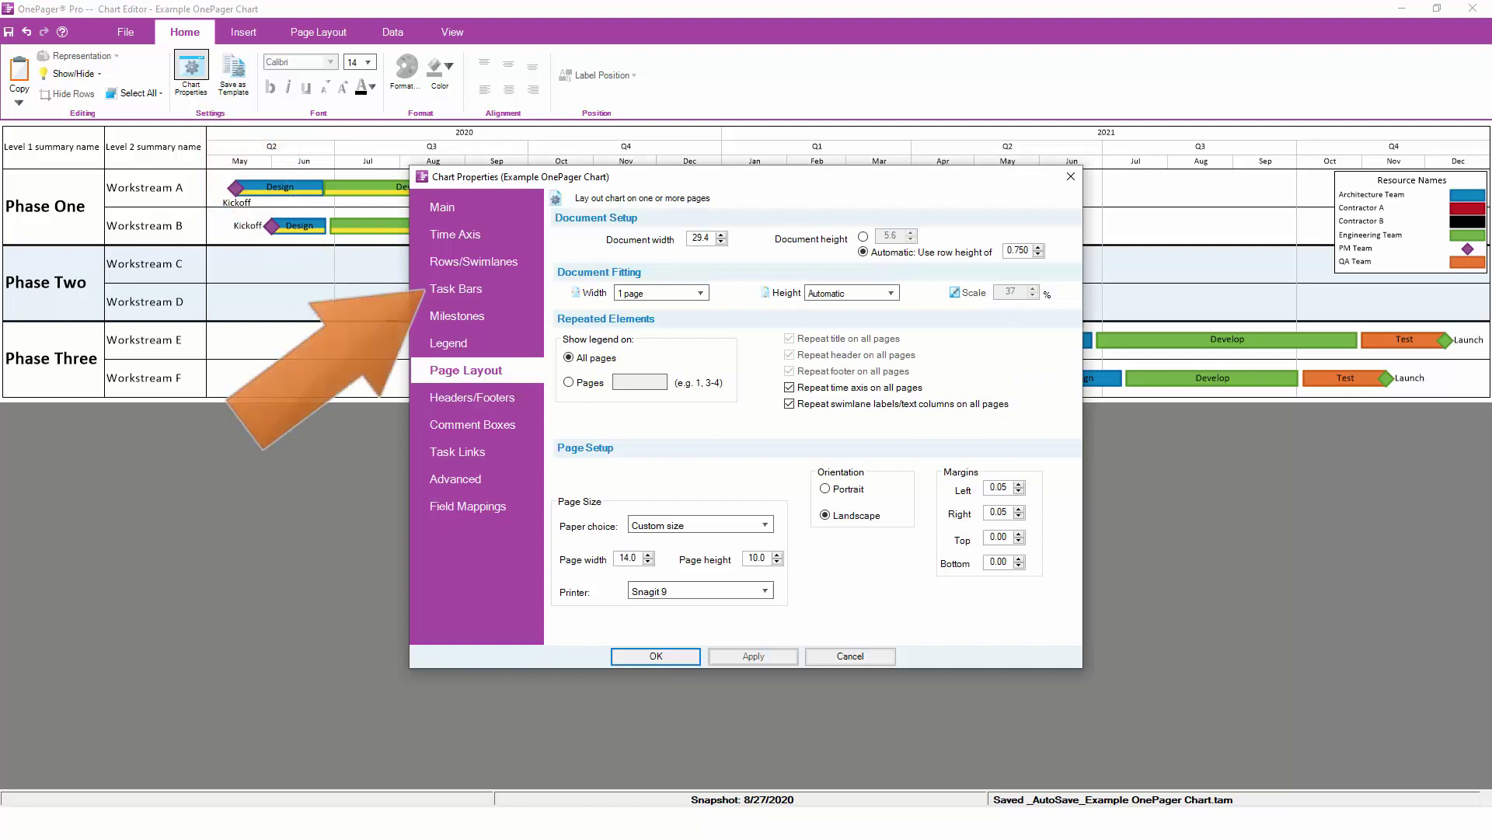
# Step: Open the default task bar style settings in Chart Properties
pyautogui.click(459, 288)
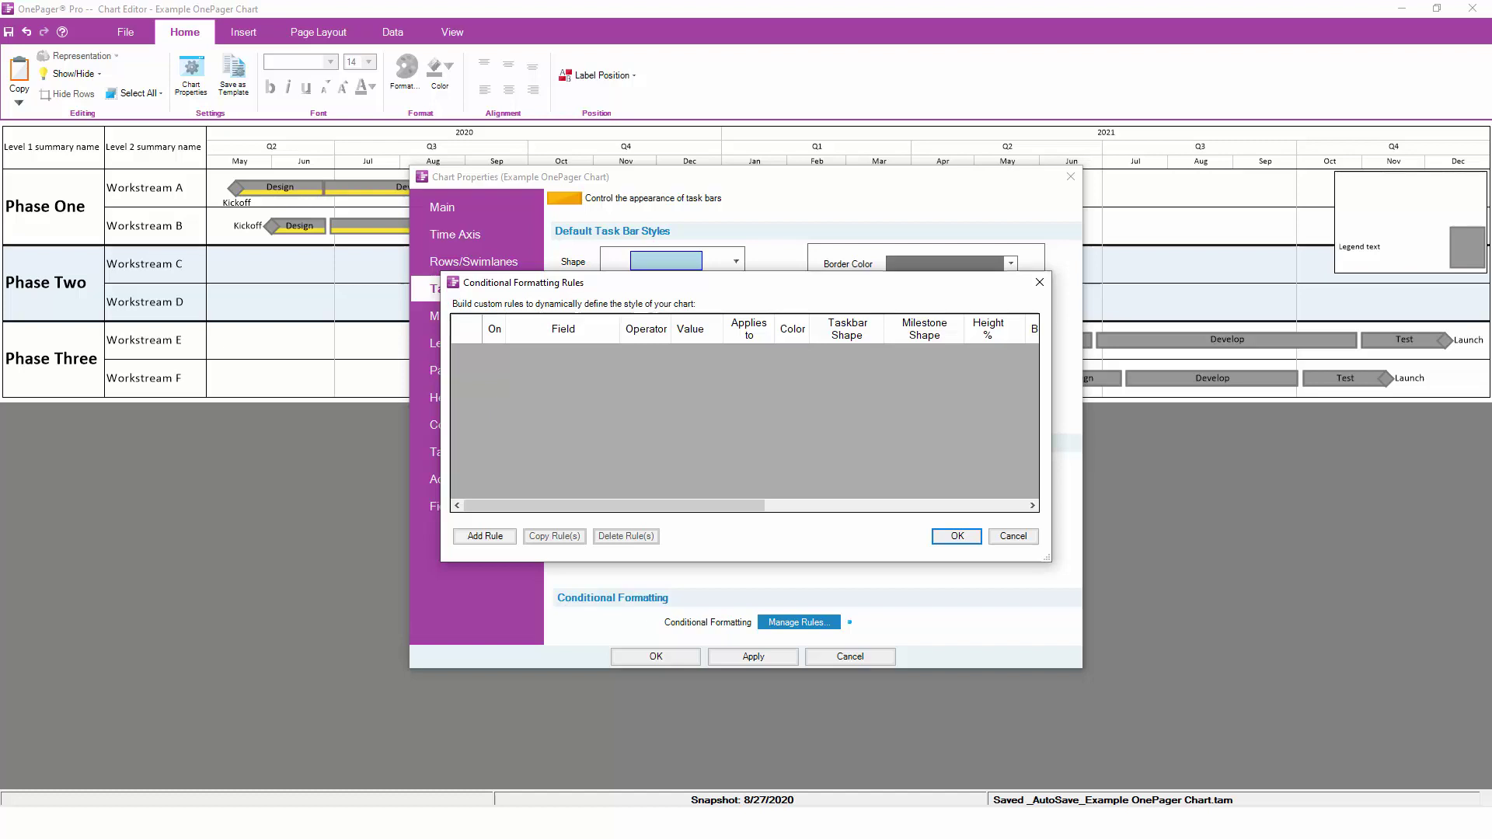
# Step: Add the task-name colour rules for Design, Develop and Test and apply them to the chart
pyautogui.click(485, 536)
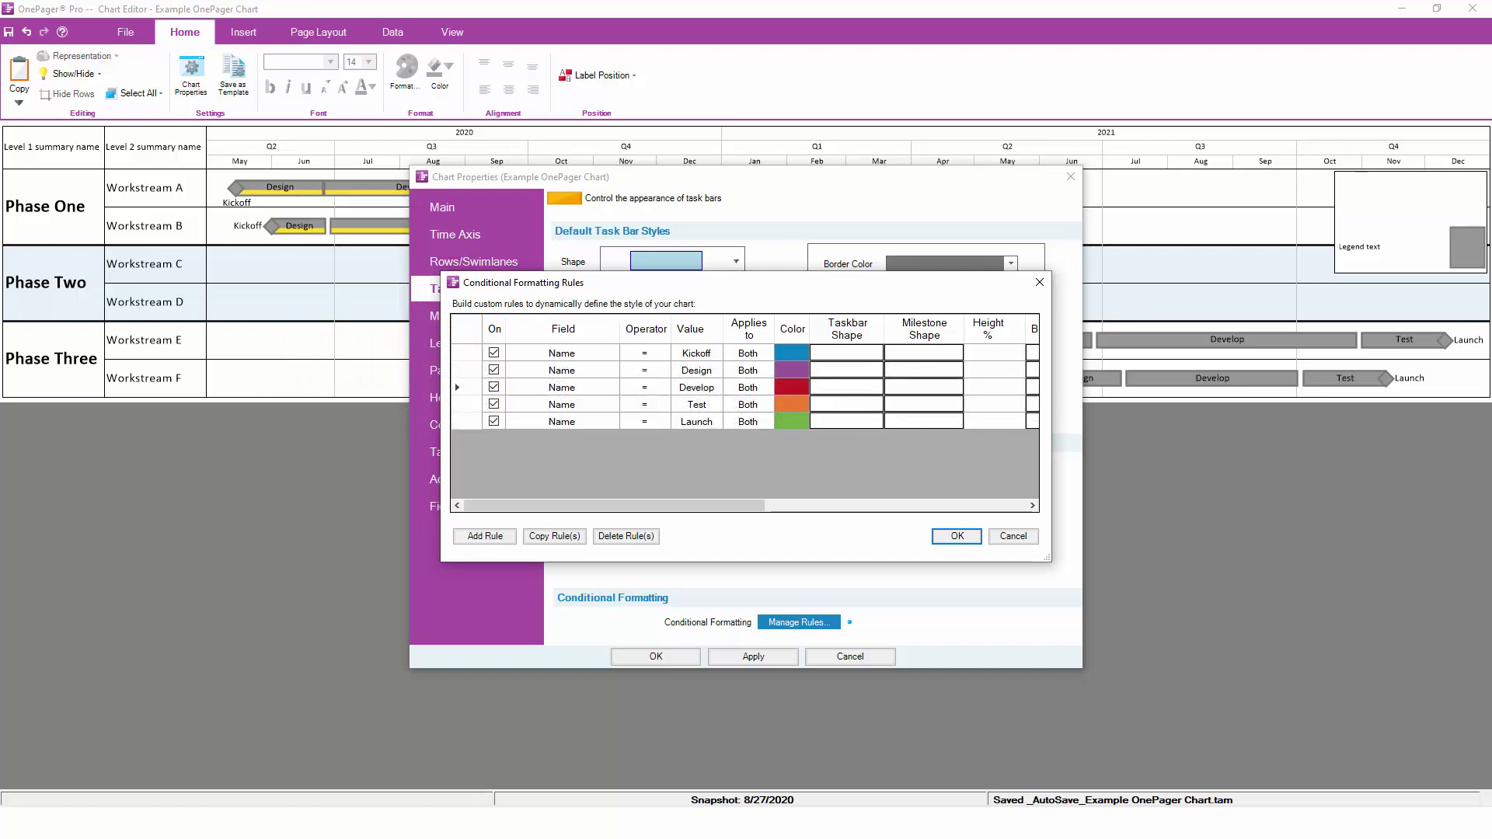
pyautogui.press('Return')
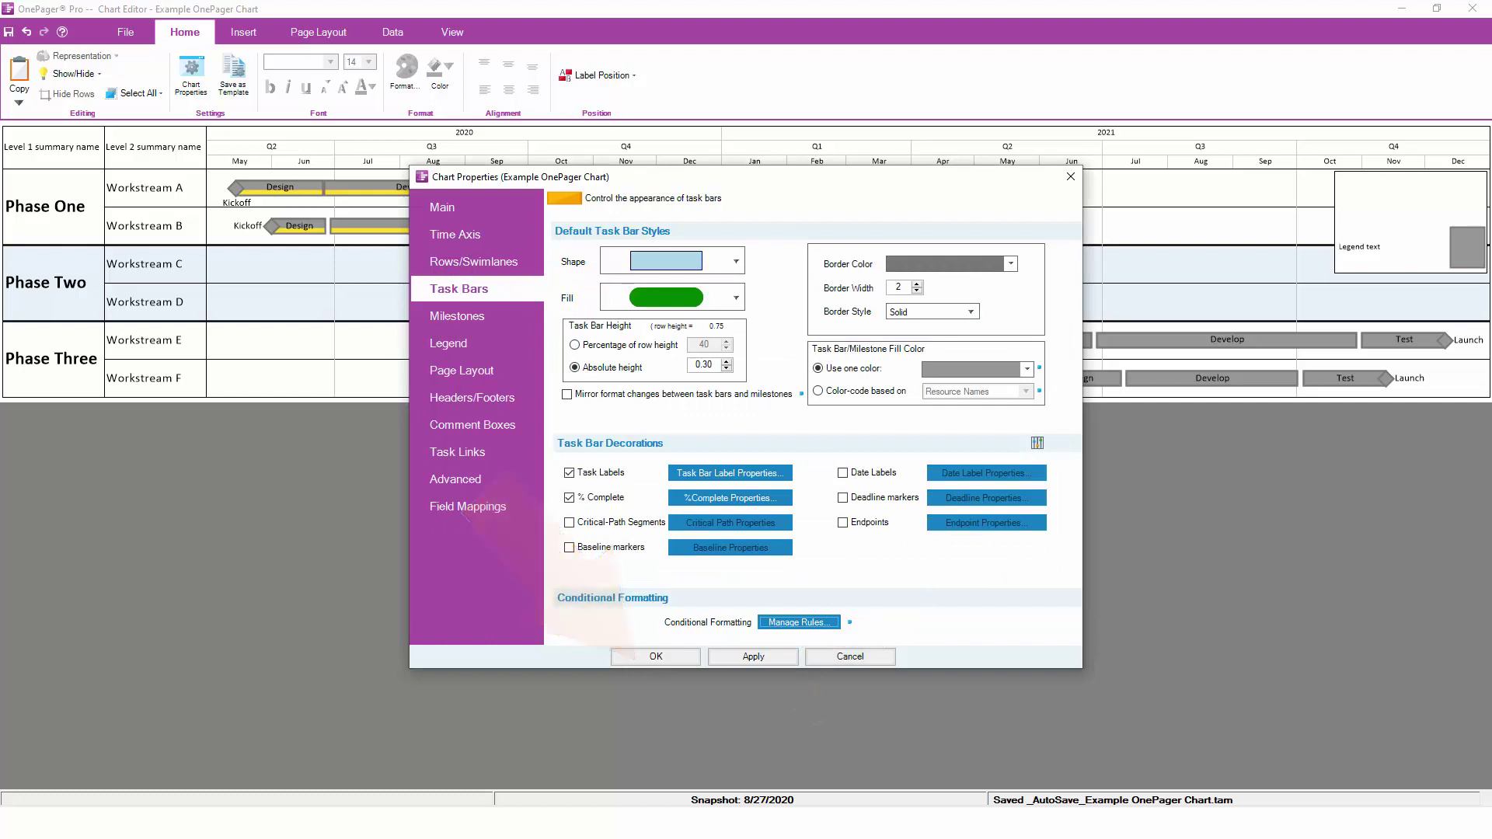
pyautogui.press('Return')
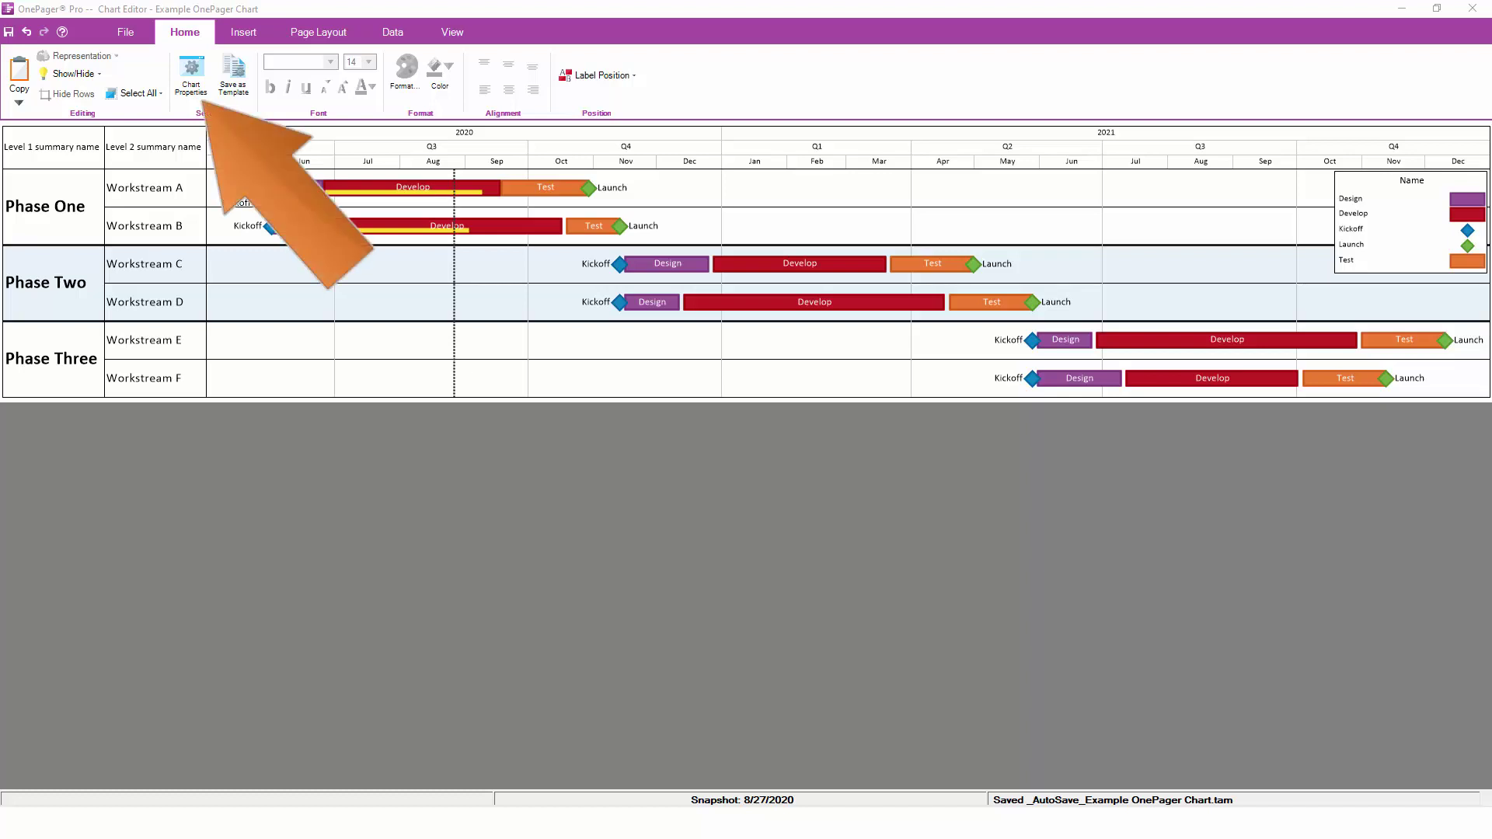
# Step: In the task bar rules, give Kickoff milestones a triangle shape and Launch milestones a star
pyautogui.click(191, 71)
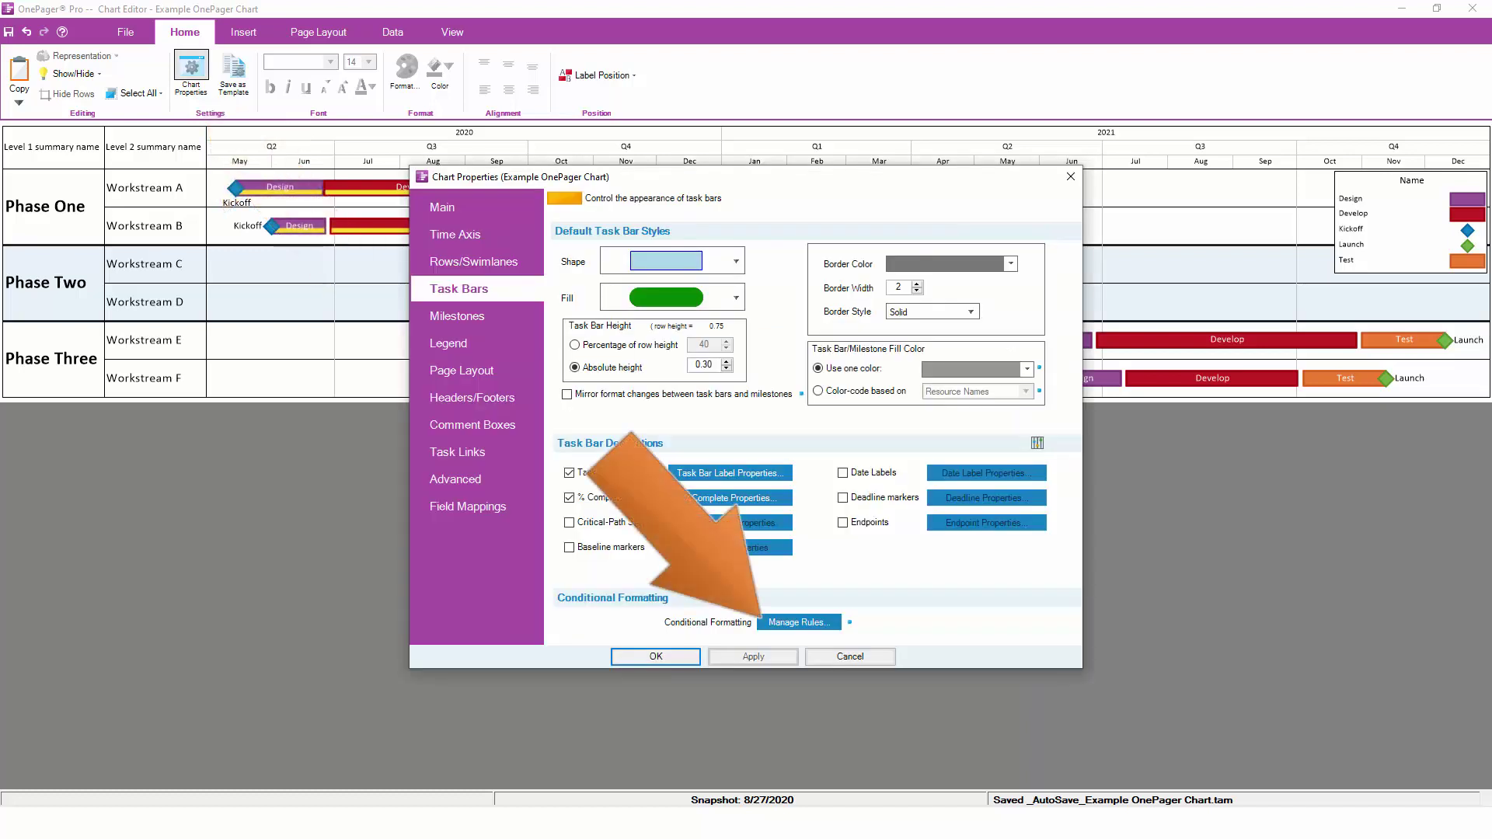
pyautogui.click(798, 622)
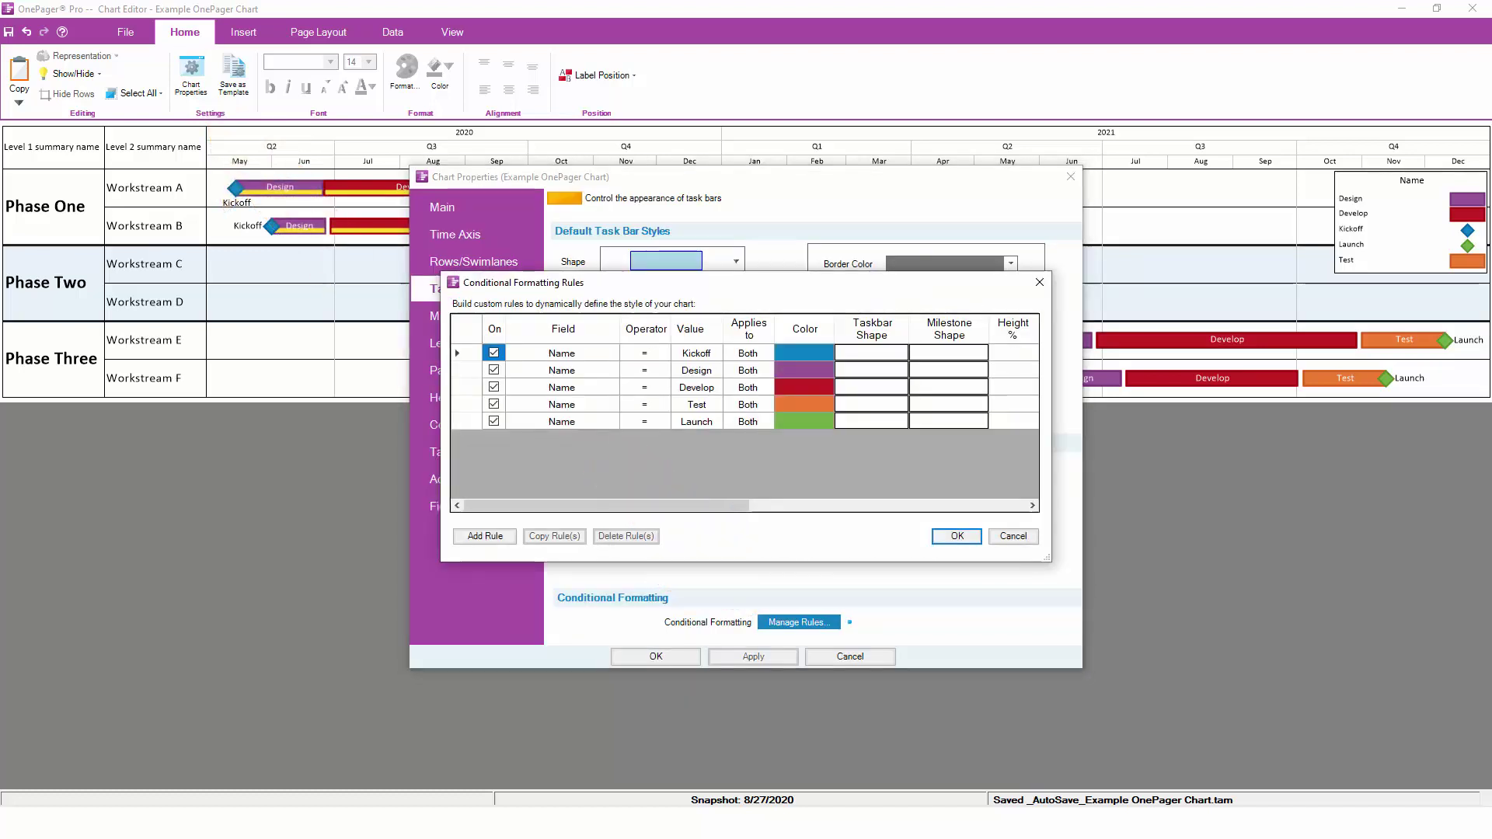
pyautogui.click(949, 352)
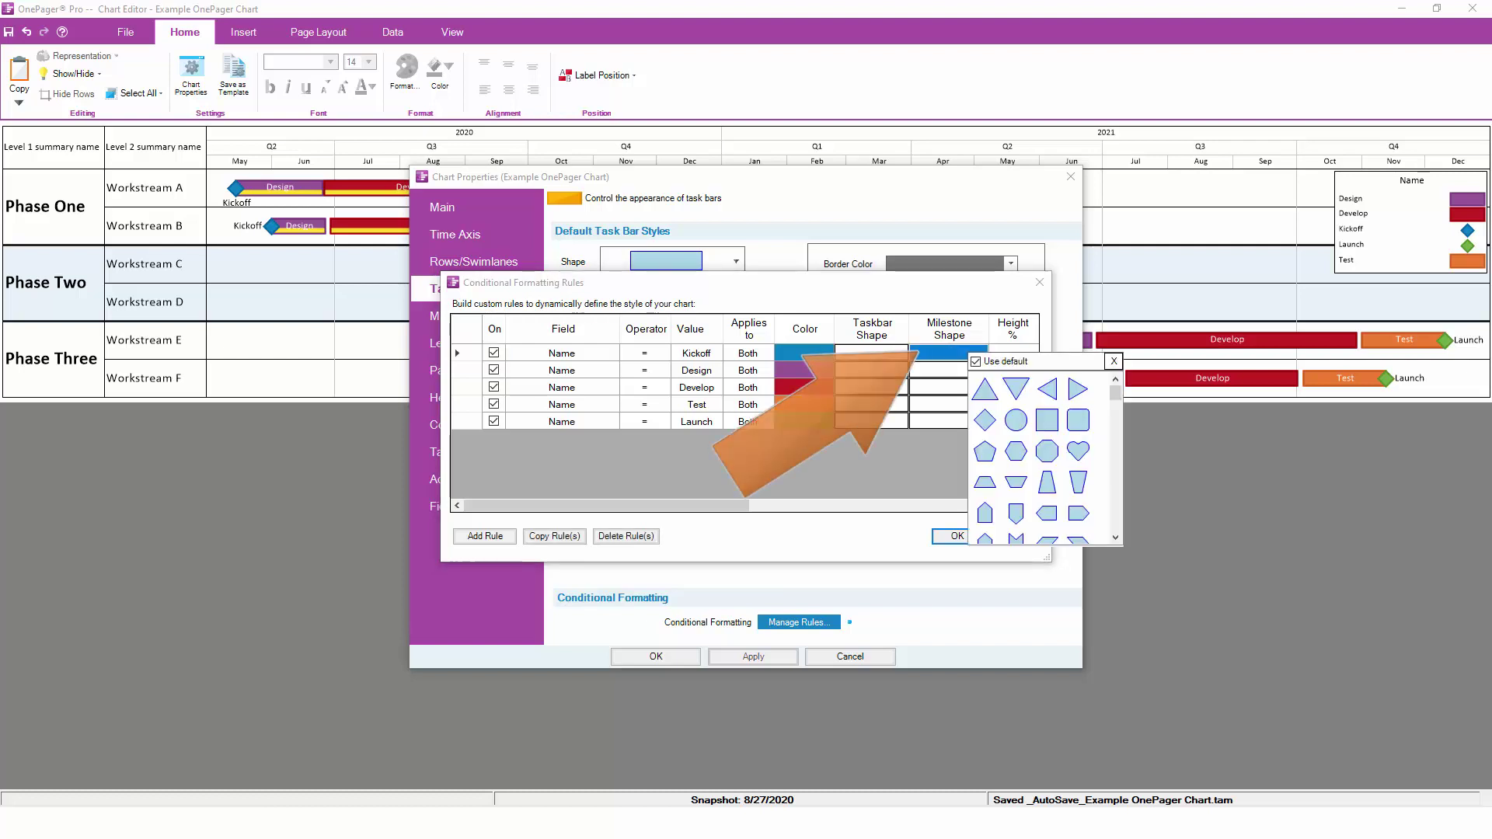
pyautogui.click(984, 389)
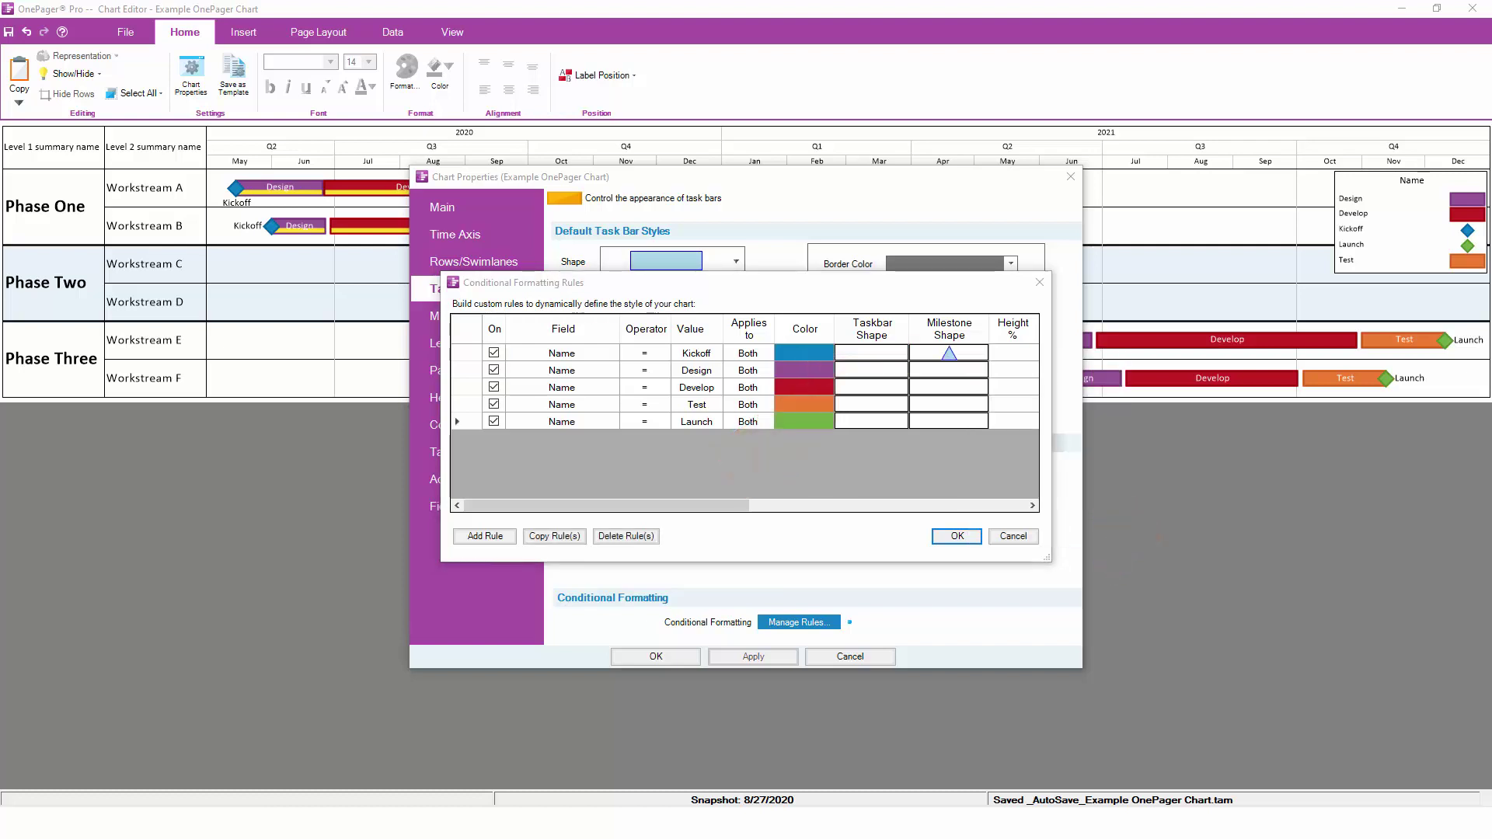
pyautogui.click(948, 421)
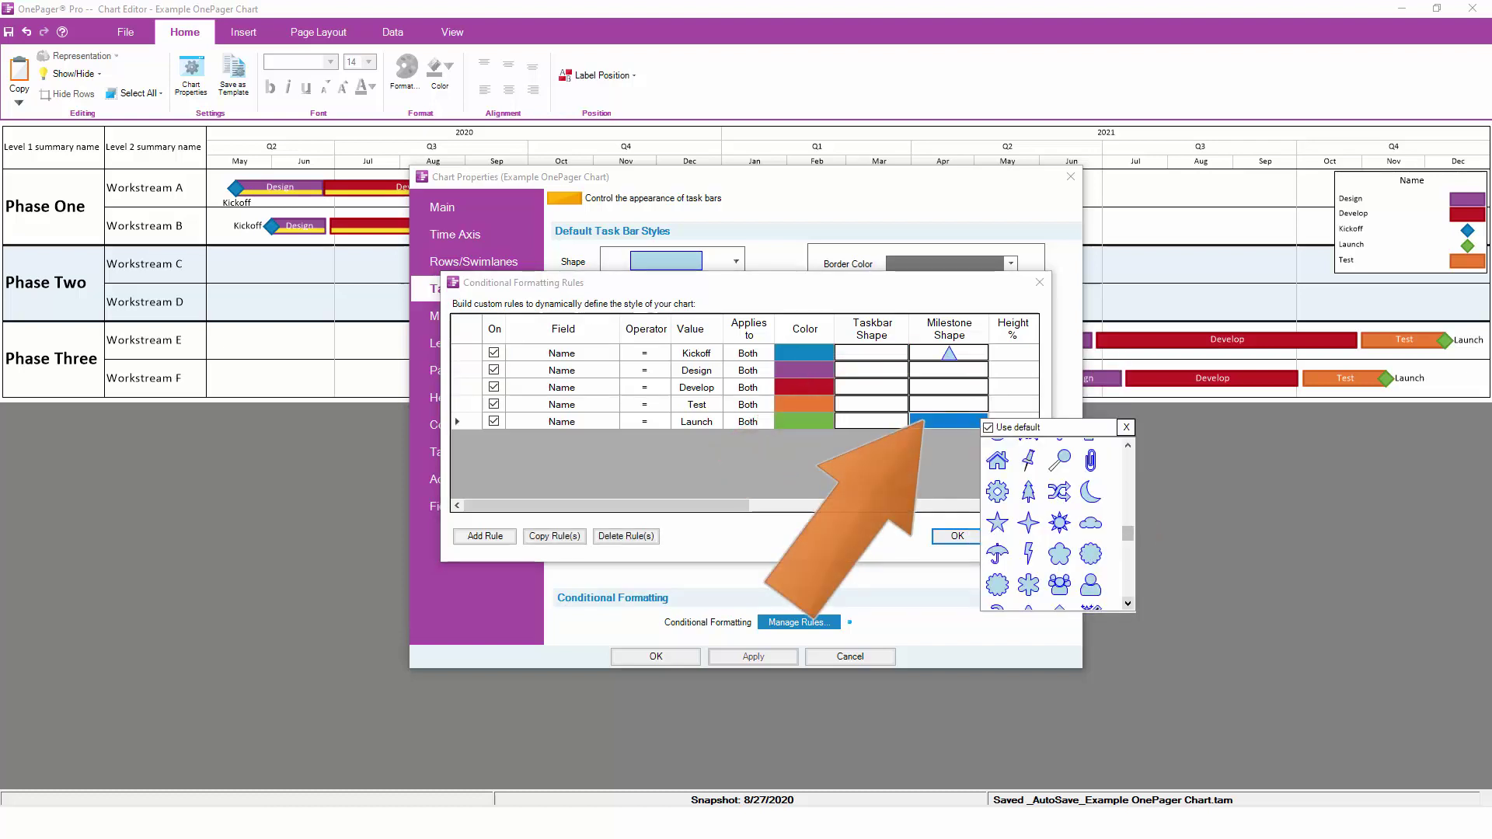
pyautogui.click(997, 522)
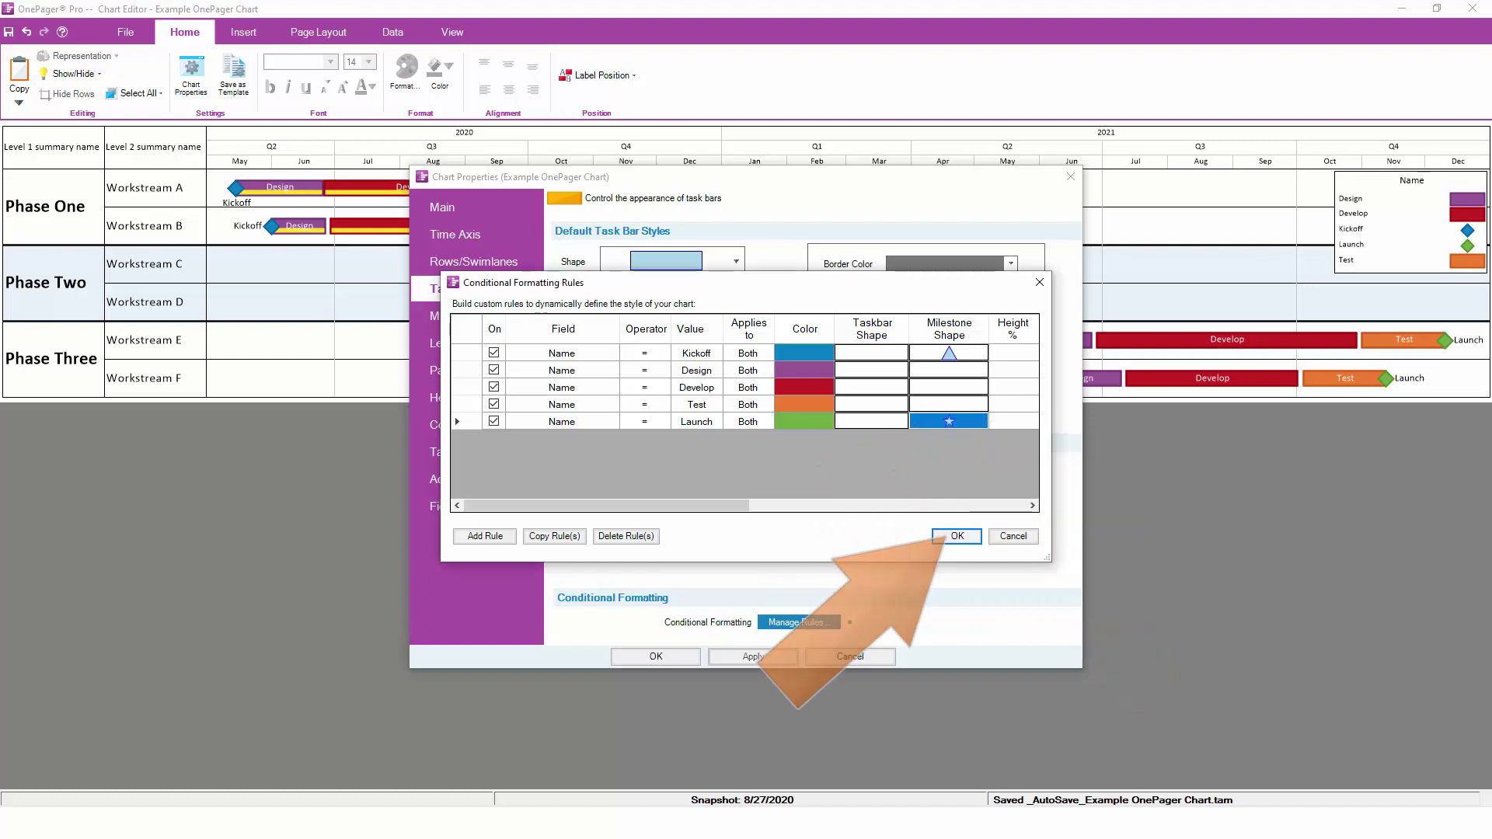
pyautogui.click(956, 536)
pyautogui.click(656, 656)
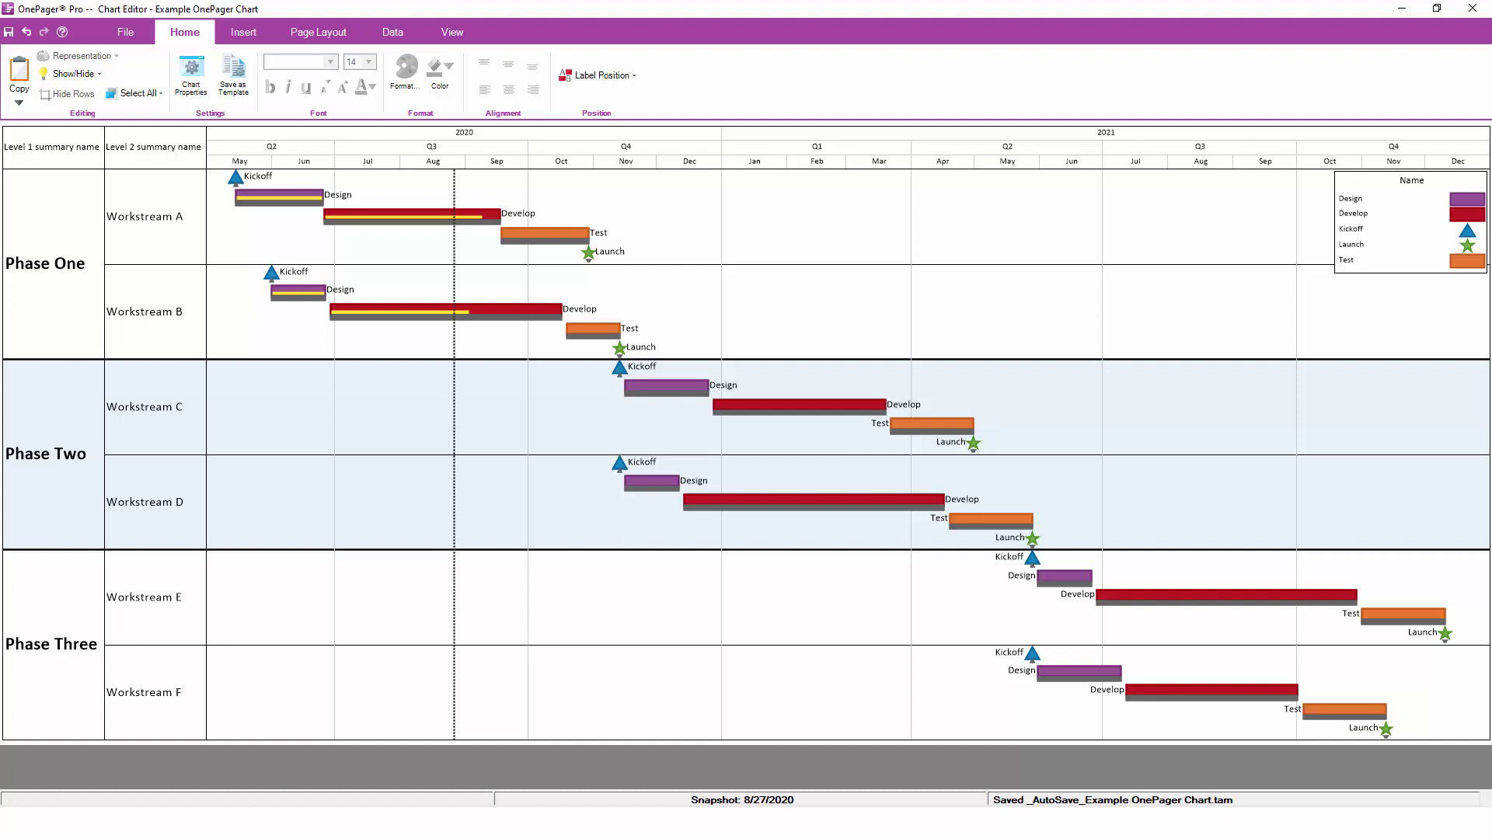
# Step: Replace the current snapshot with a fresh one built from the Microsoft Project plan
pyautogui.click(393, 31)
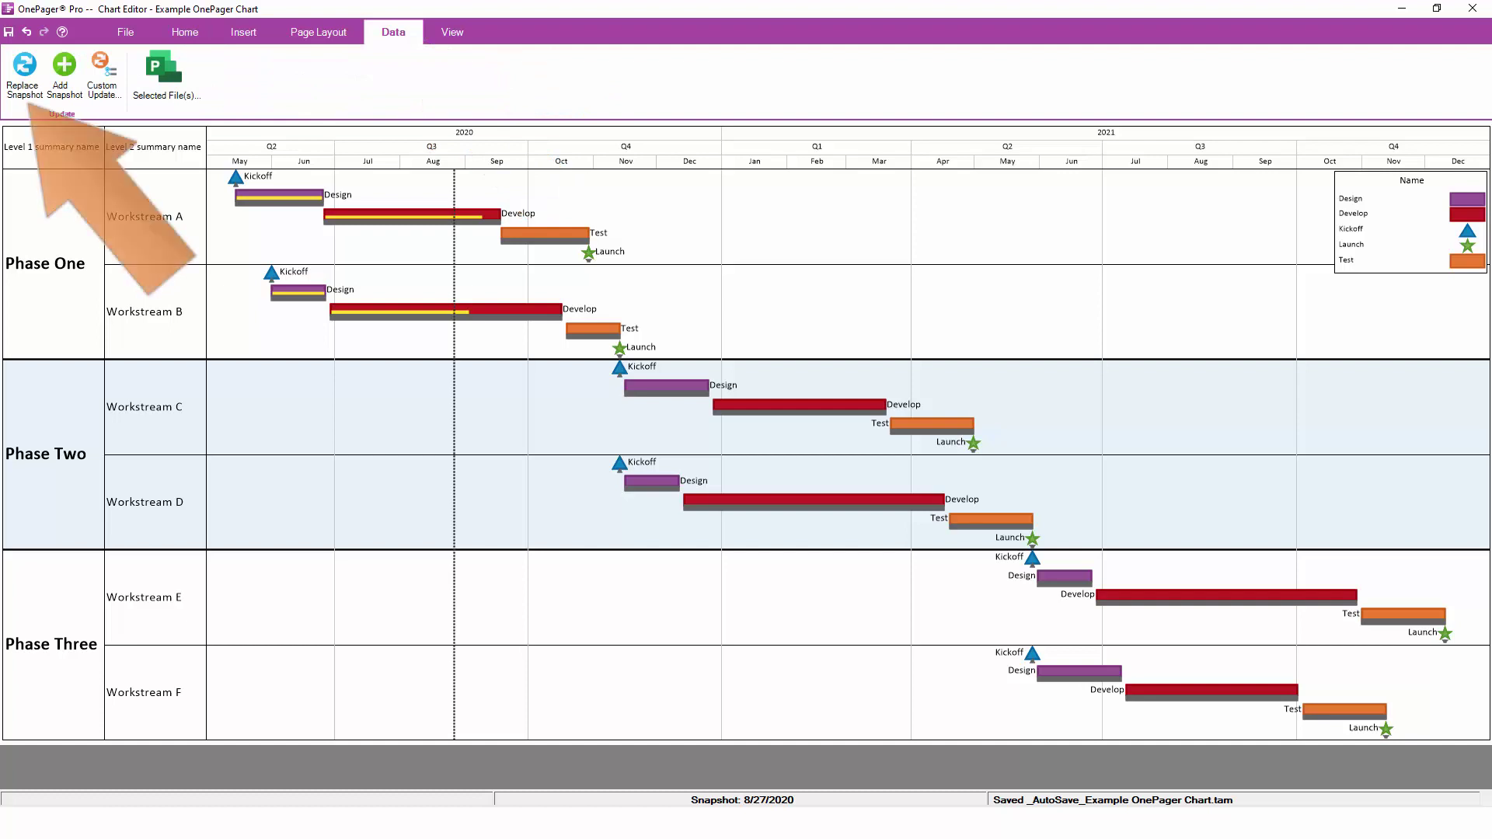
pyautogui.click(24, 74)
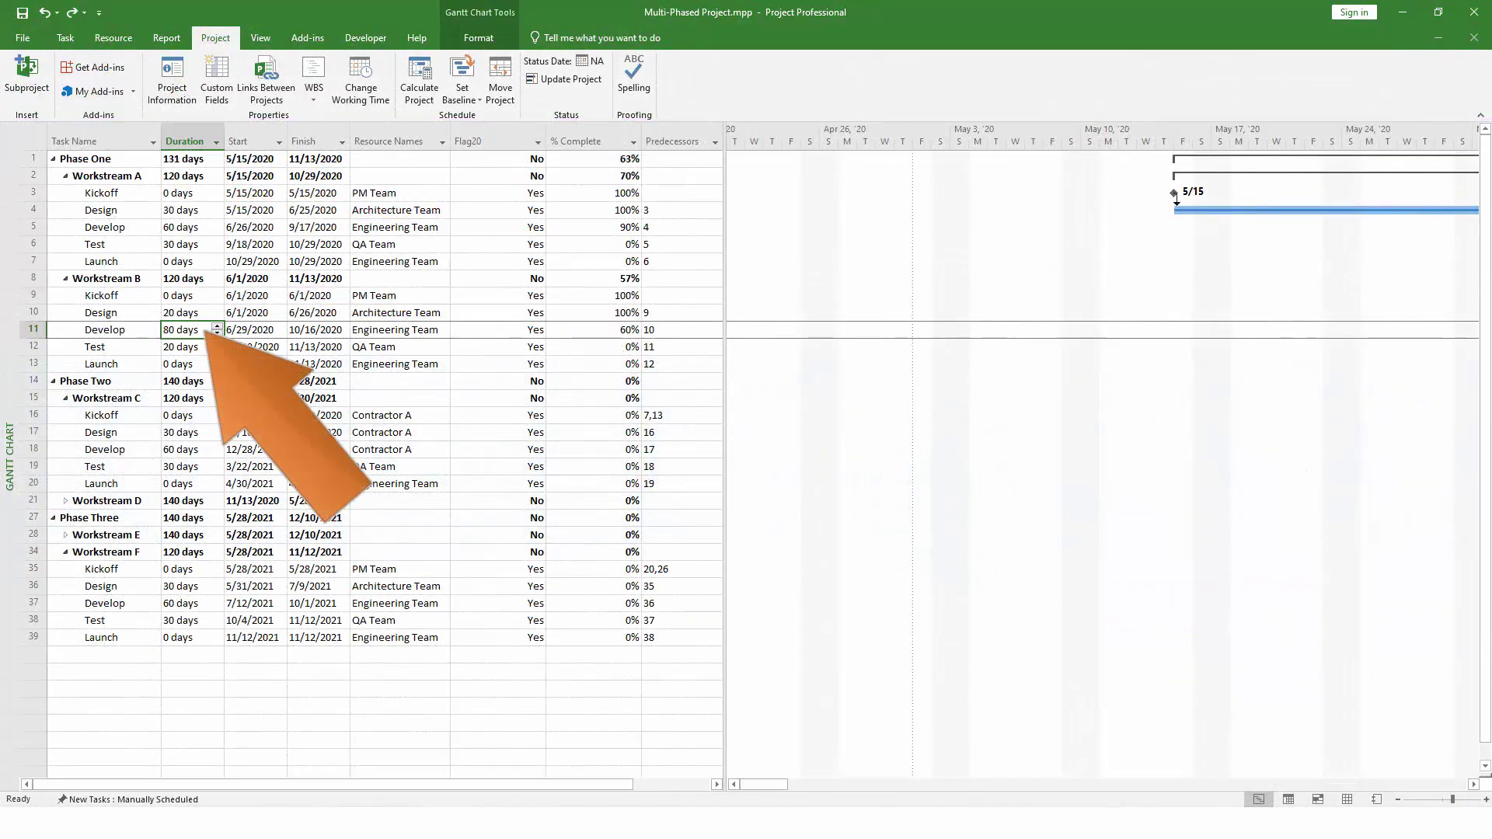
# Step: Set Workstream B's Develop task to 100 days duration and 70% complete
pyautogui.write('100')
pyautogui.press('Return')
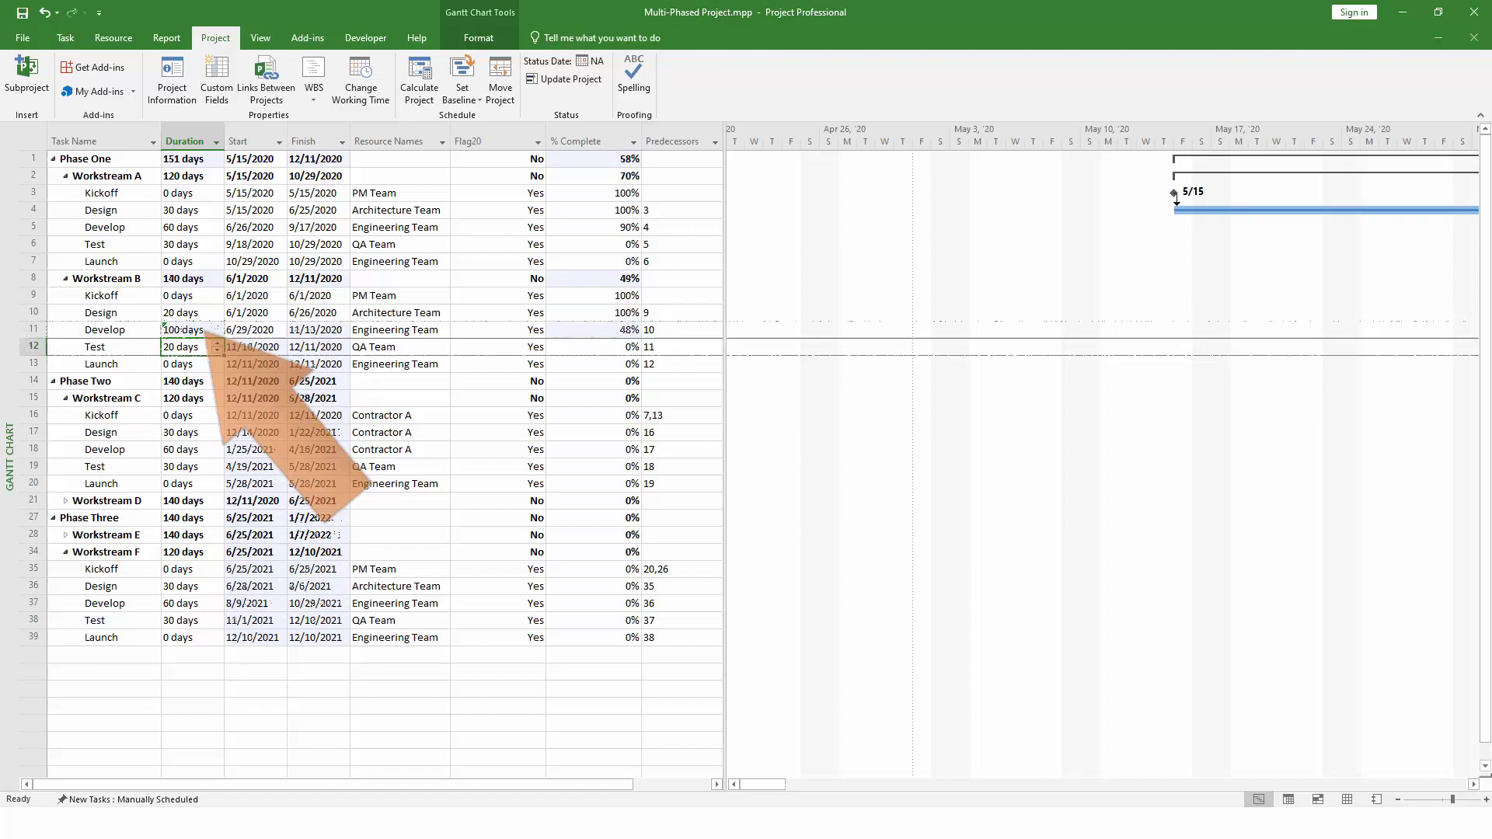
pyautogui.click(614, 330)
pyautogui.write('70')
pyautogui.press('Return')
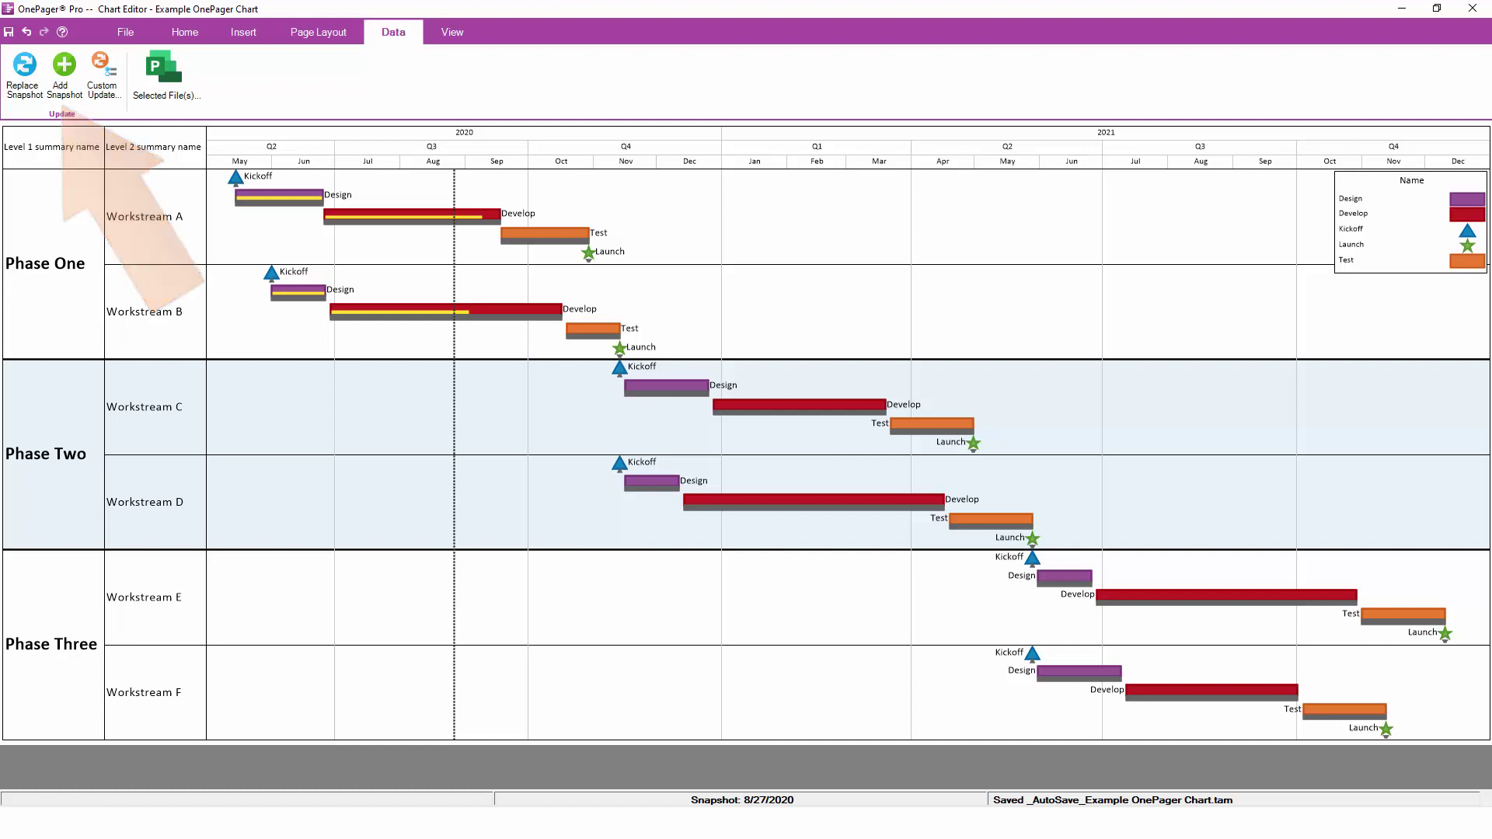
# Step: Pick 9/10/2020 as the new snapshot date and build the snapshot
pyautogui.click(120, 174)
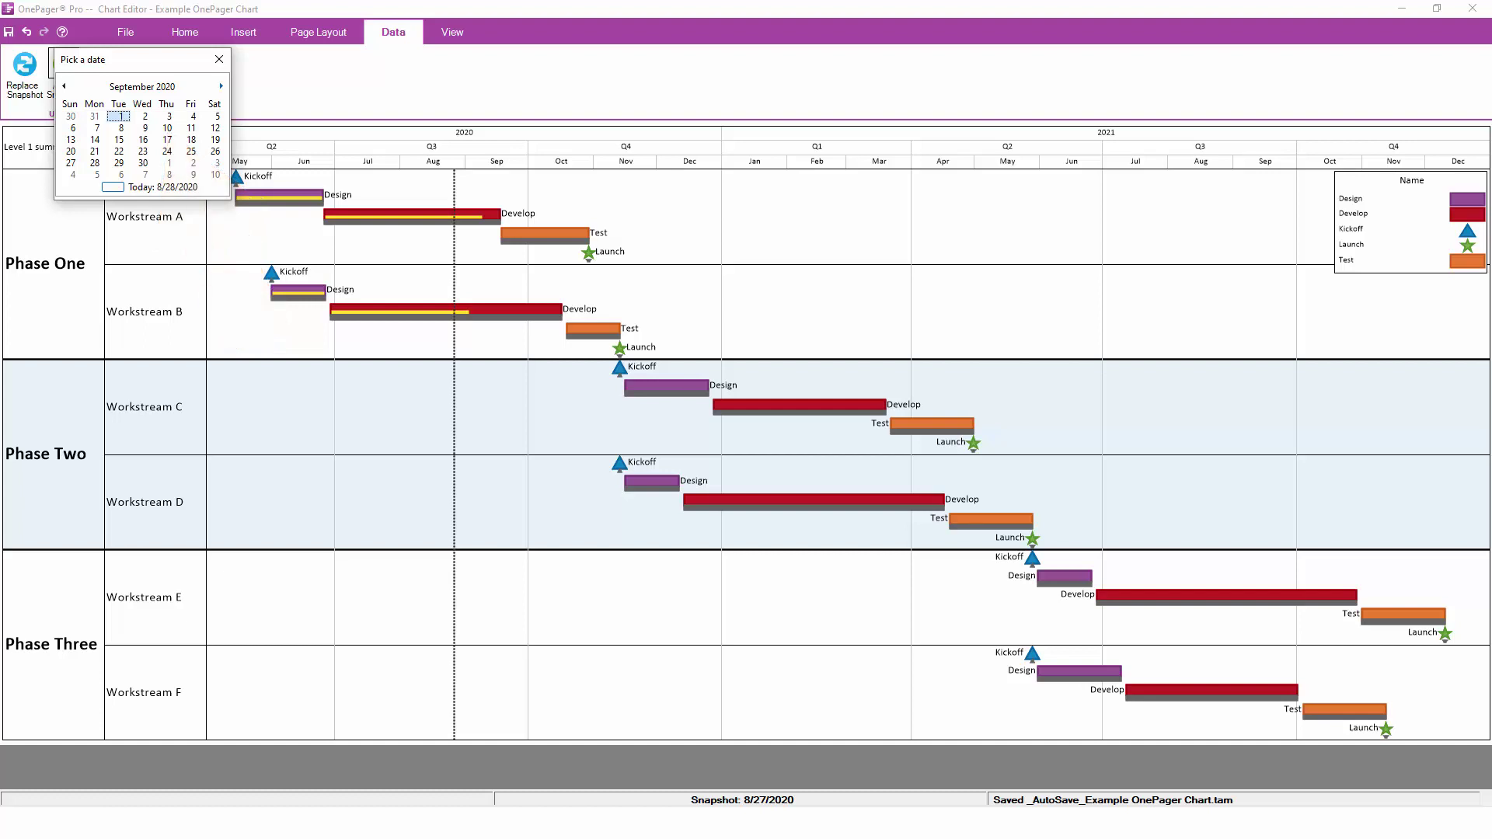
pyautogui.press('Return')
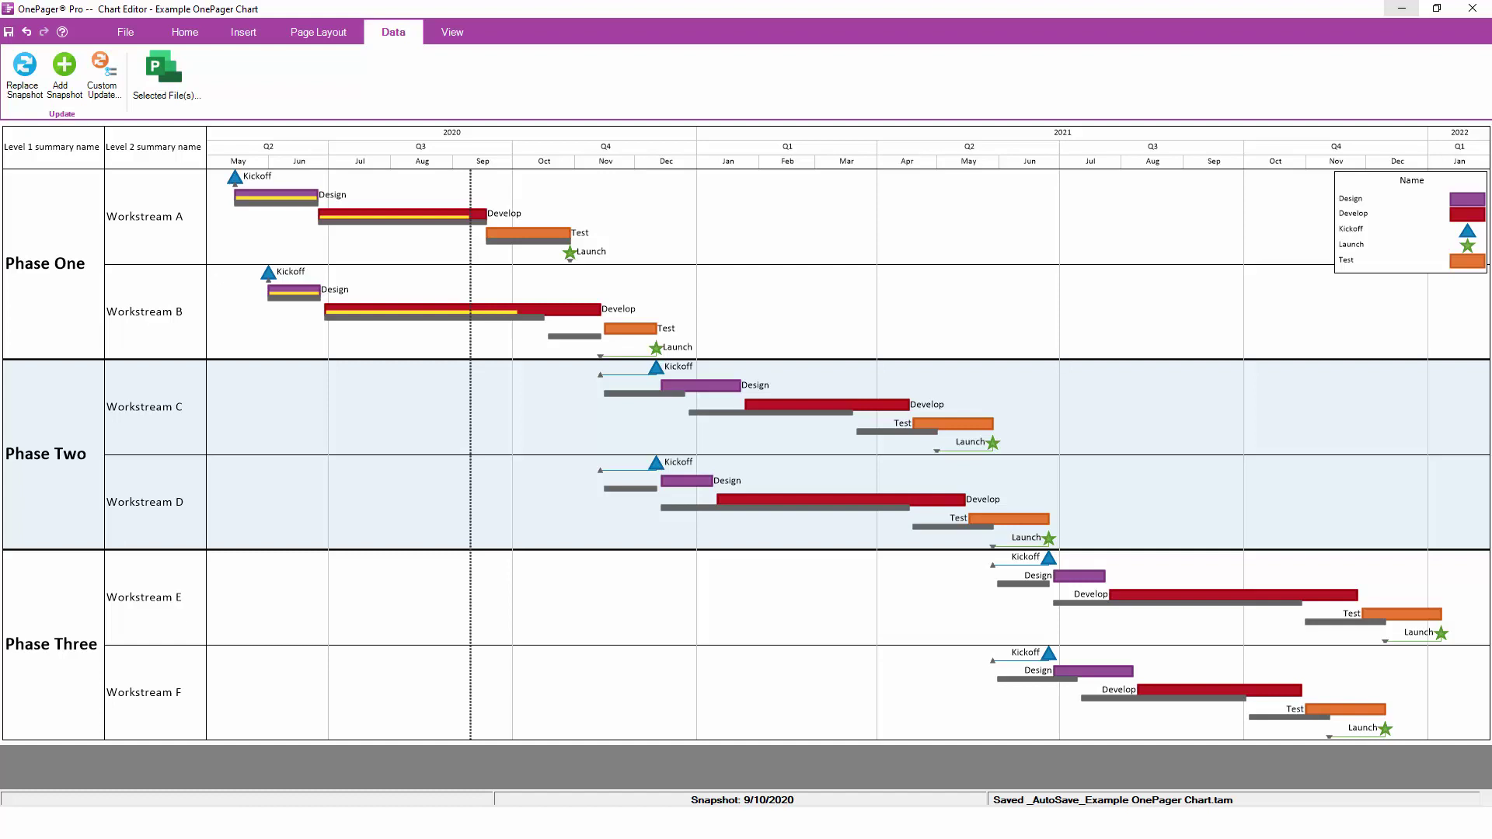
# Step: Zoom in on the chart and check the 8/27/2020 and 9/10/2020 snapshots, keeping 9/10/2020 shown
pyautogui.click(453, 32)
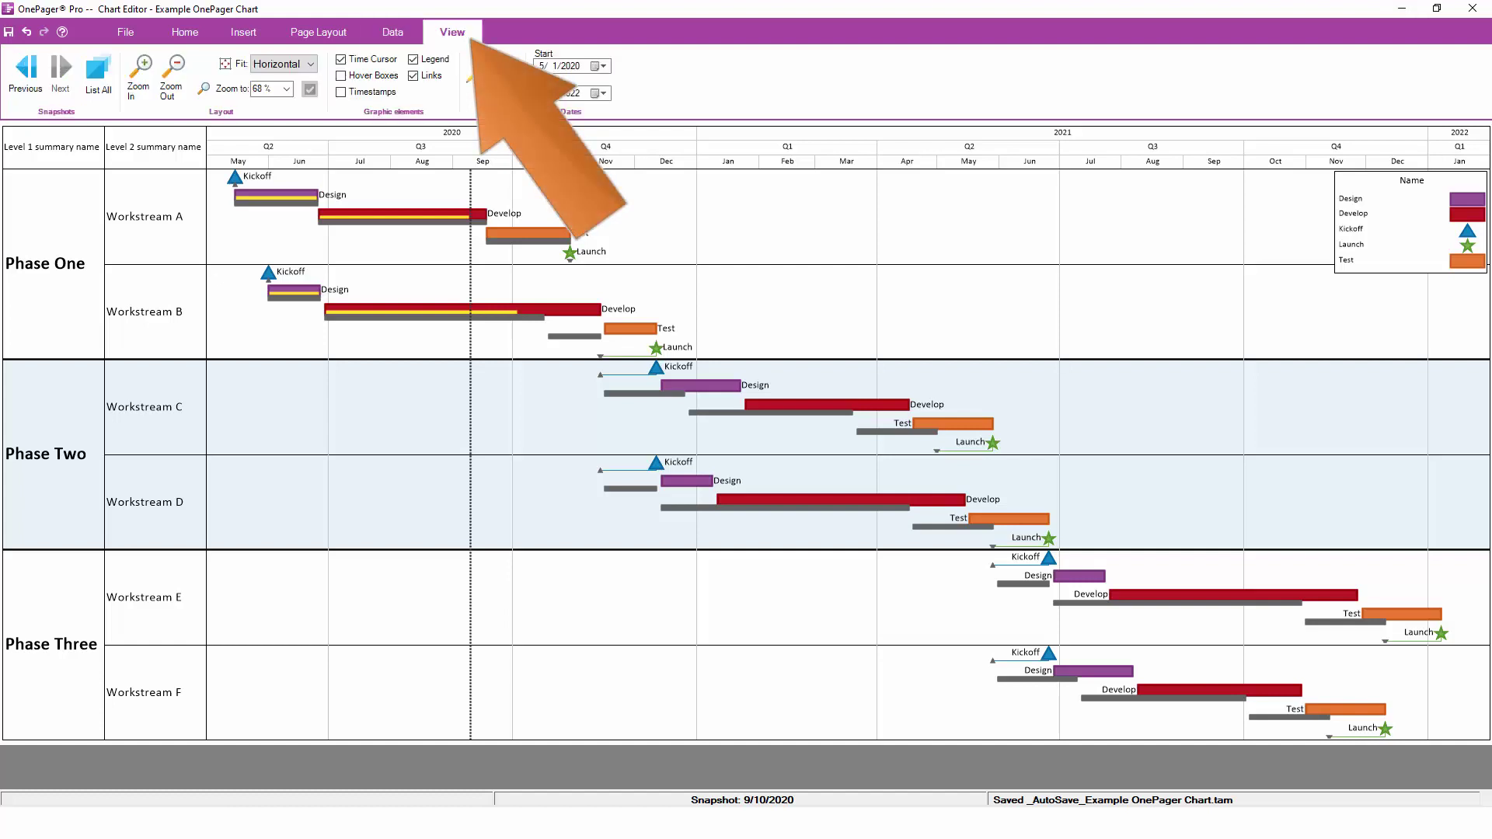
pyautogui.click(140, 74)
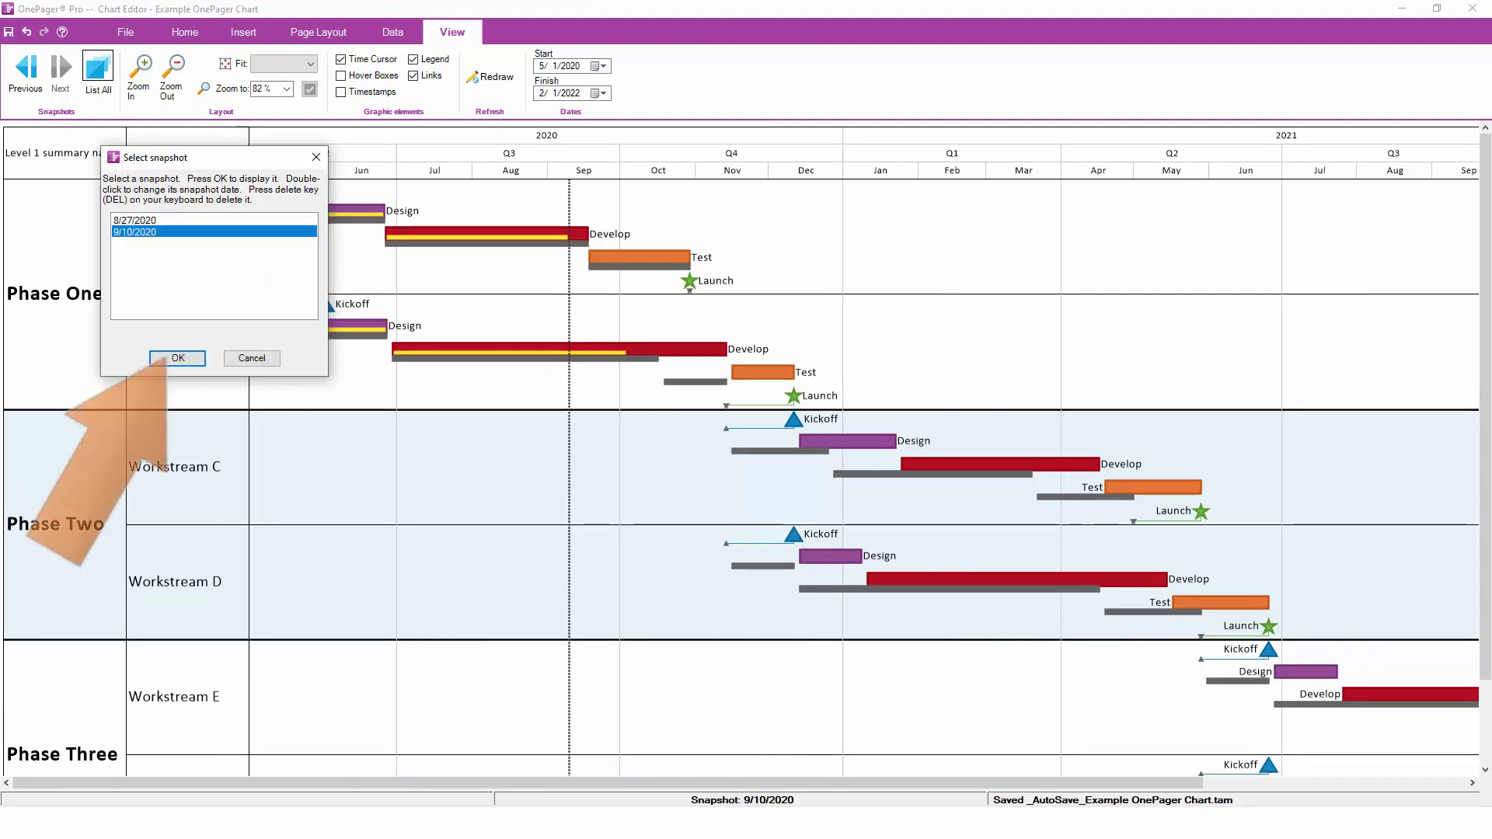
pyautogui.press('Return')
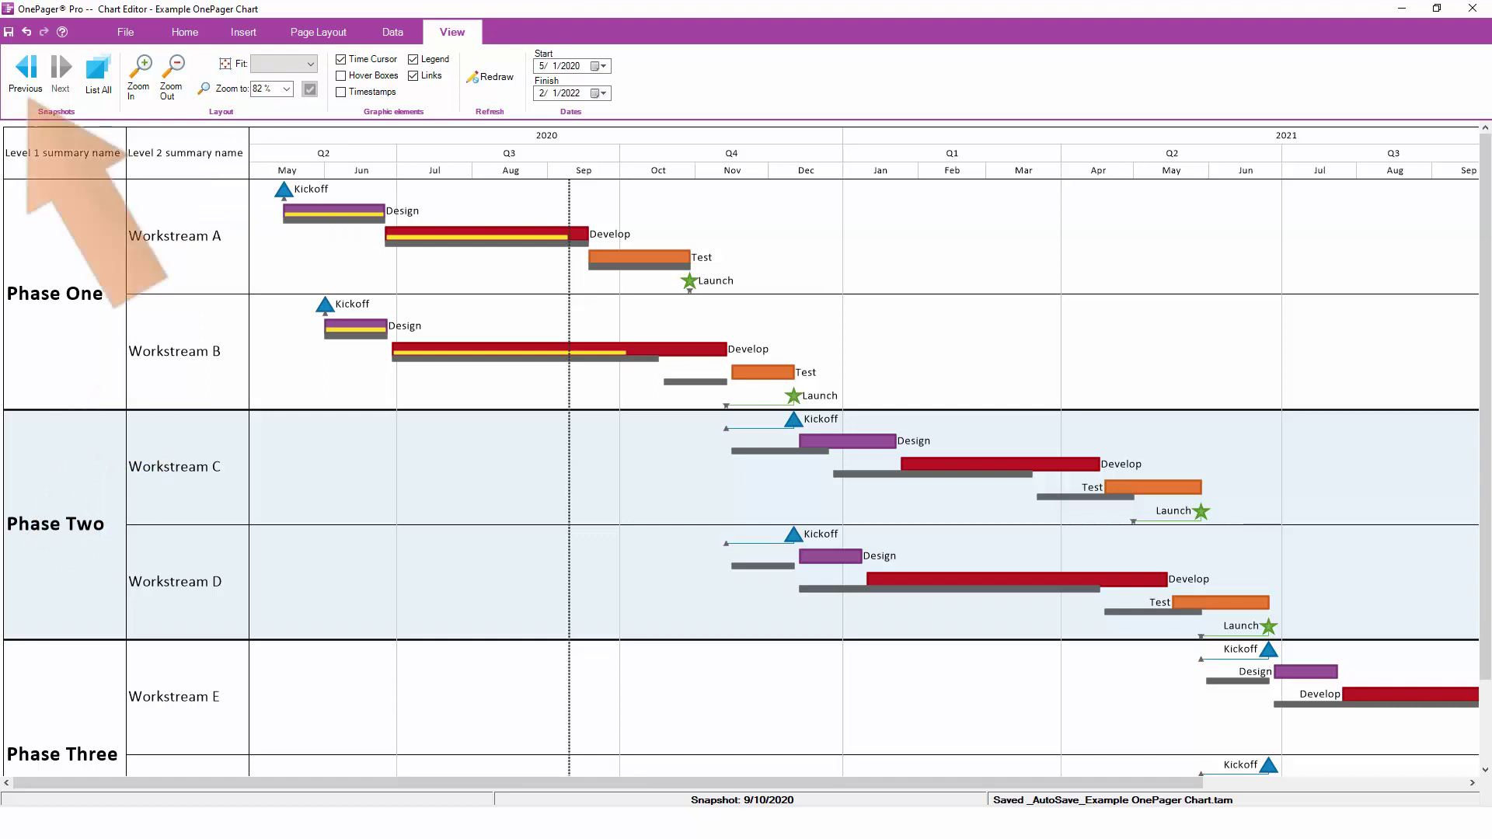